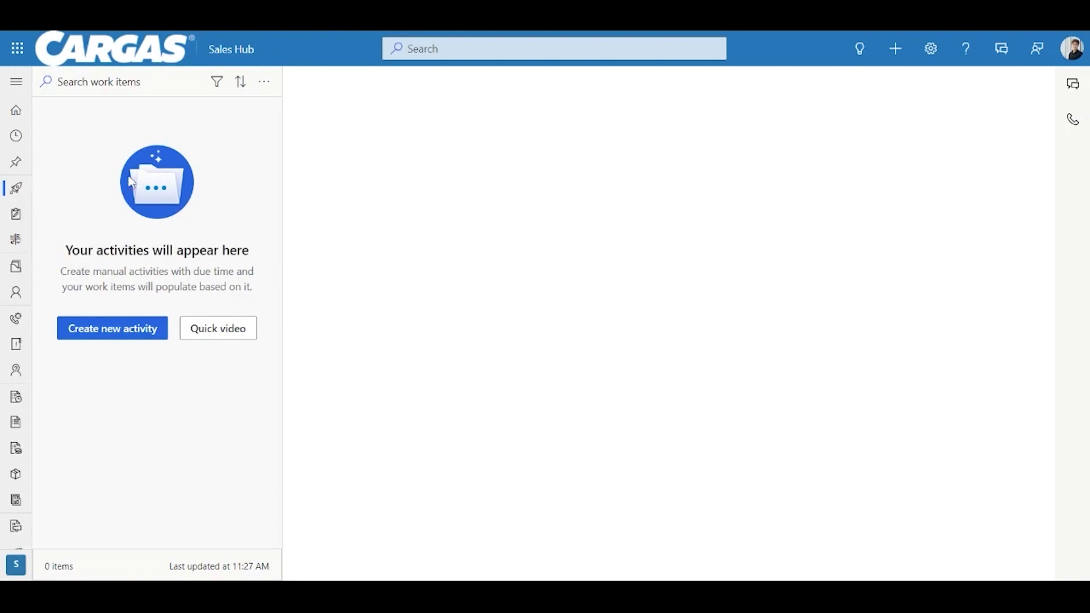
Step: Go through Activities and Dashboards in the site map to reach the My Active Contacts list
click(15, 216)
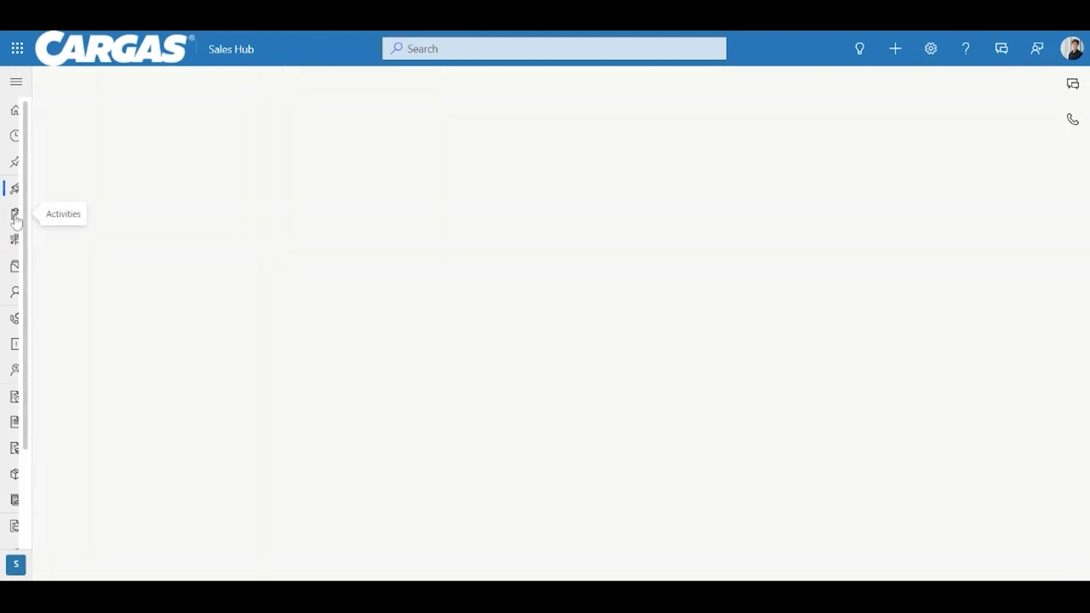
click(12, 248)
click(12, 274)
click(14, 301)
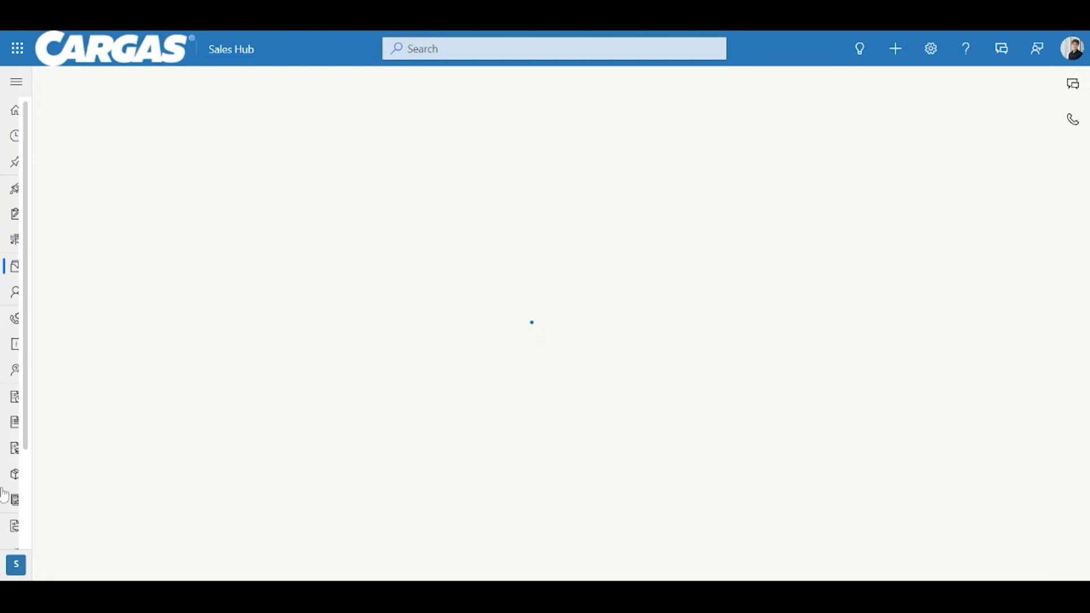
scroll(16, 409, down, 2)
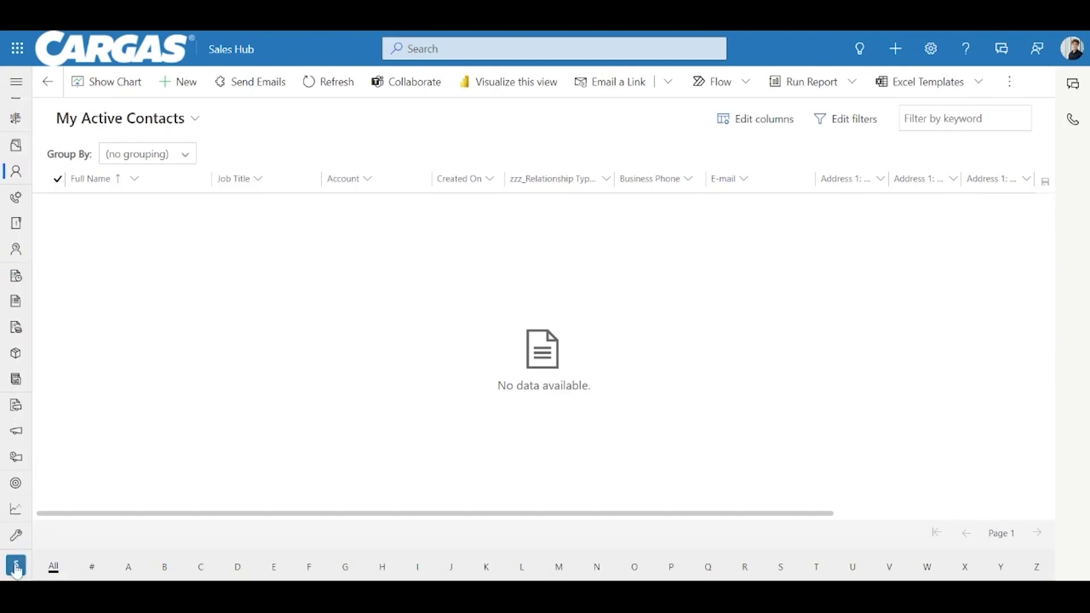
Step: Switch to the Personal settings area and view the Sales accelerator Sequences list
click(16, 566)
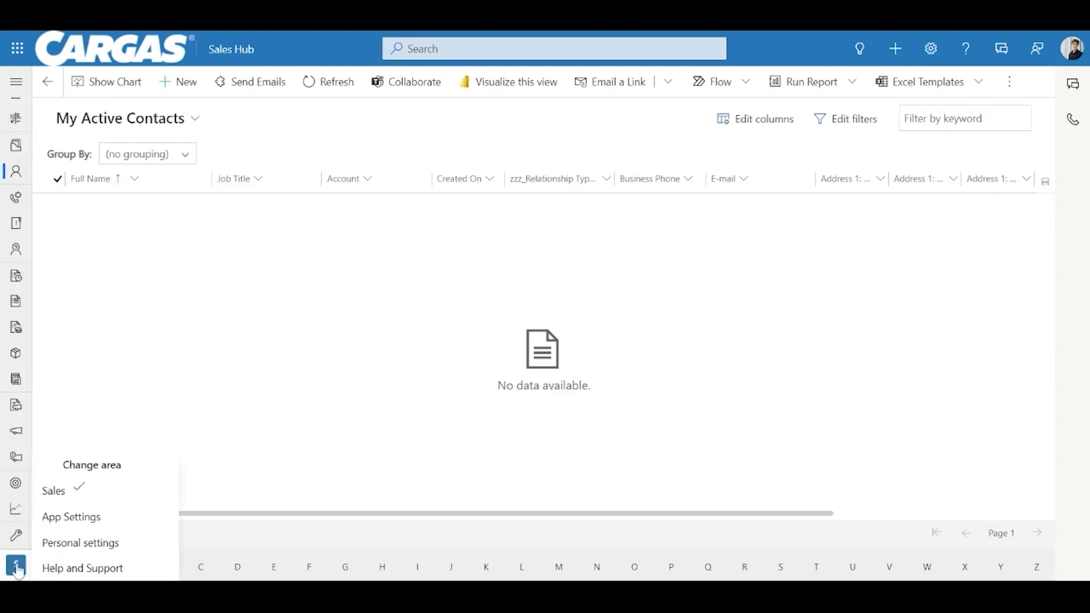
click(88, 545)
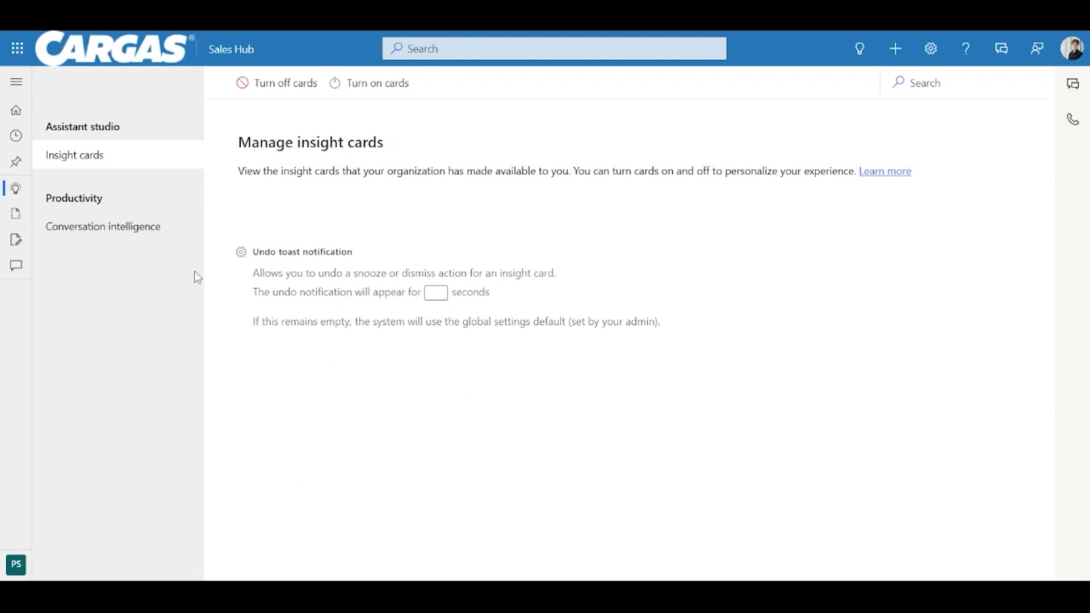
click(137, 159)
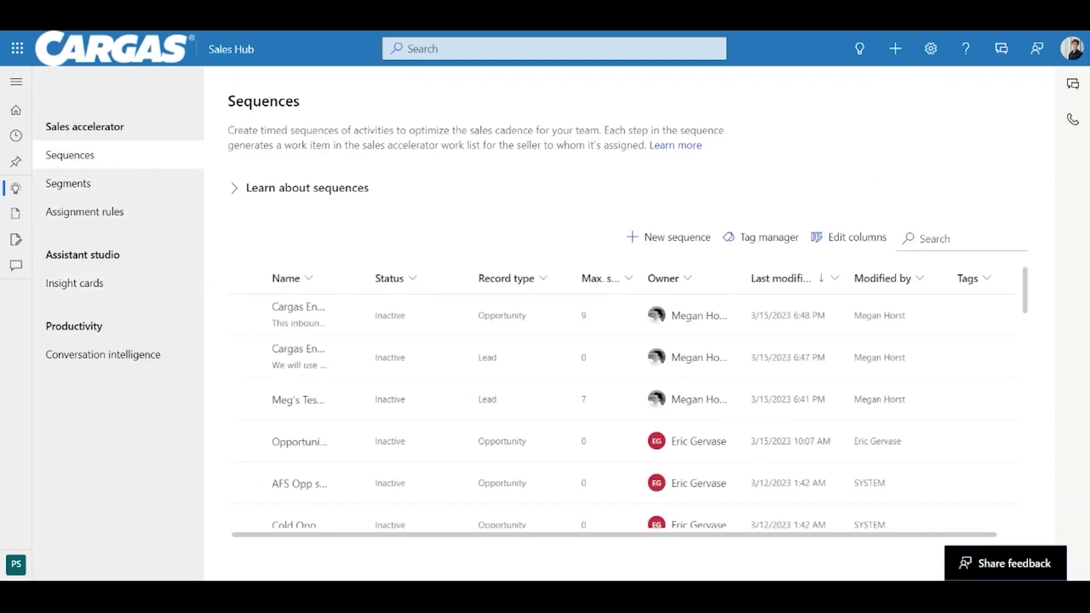
scroll(569, 367, down, 5)
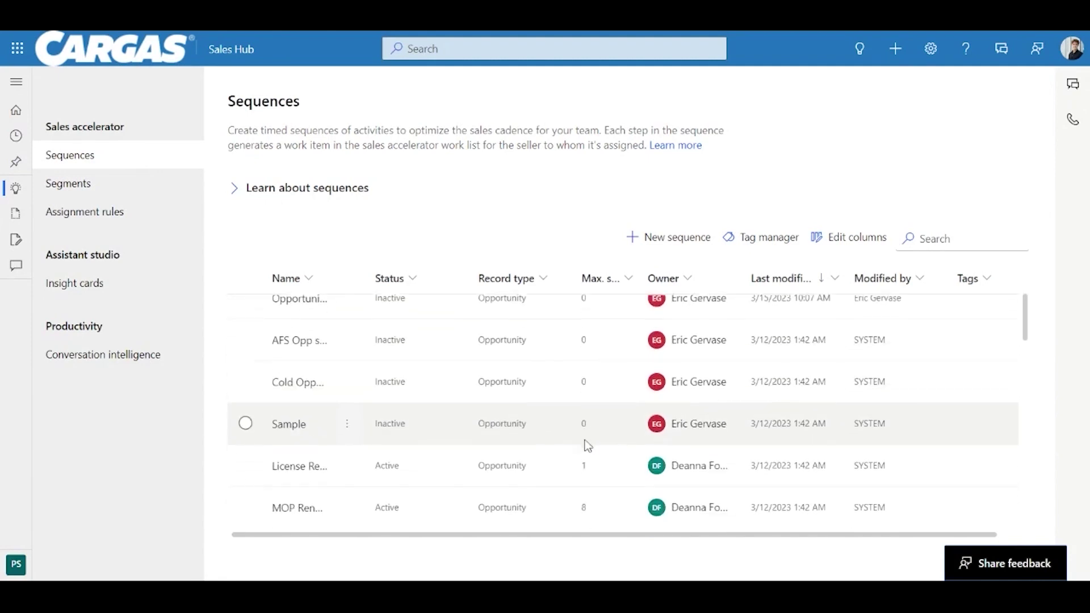
scroll(581, 419, down, 3)
scroll(570, 428, up, 8)
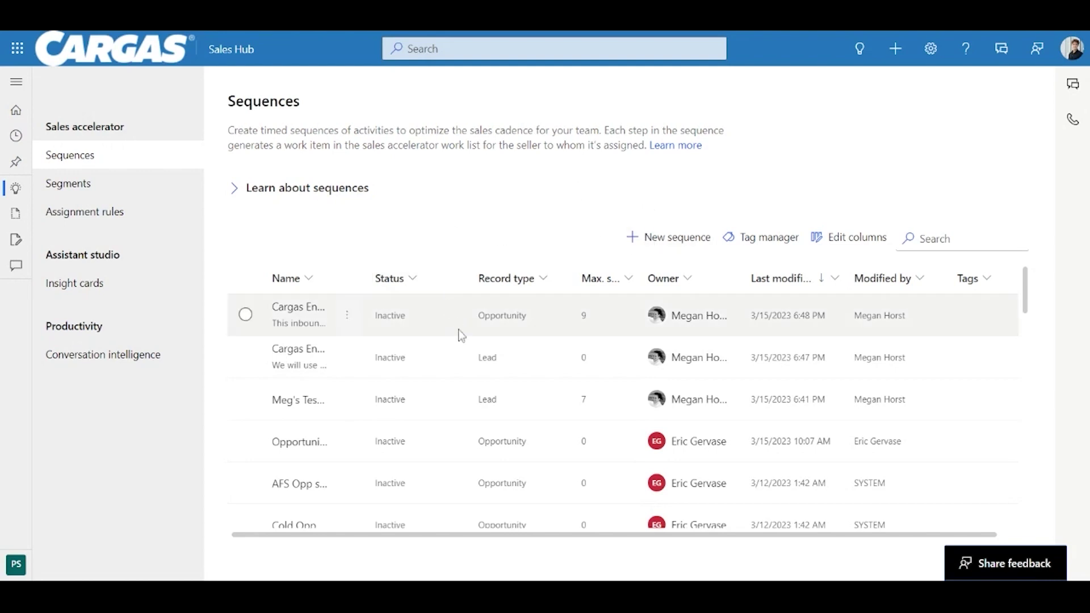
scroll(464, 366, down, 5)
scroll(464, 377, down, 5)
click(288, 361)
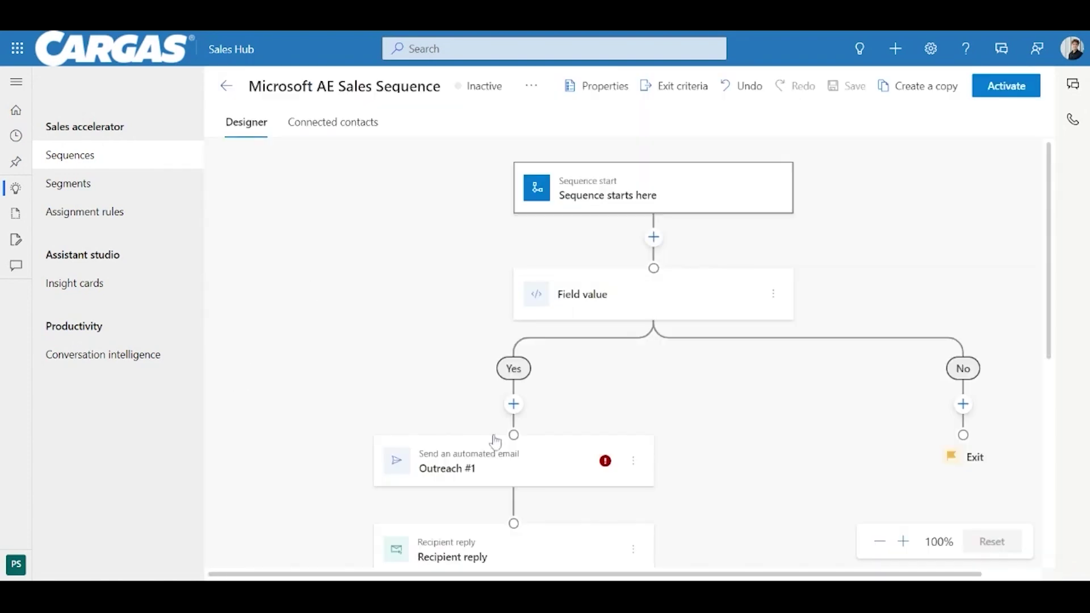
scroll(637, 189, down, 7)
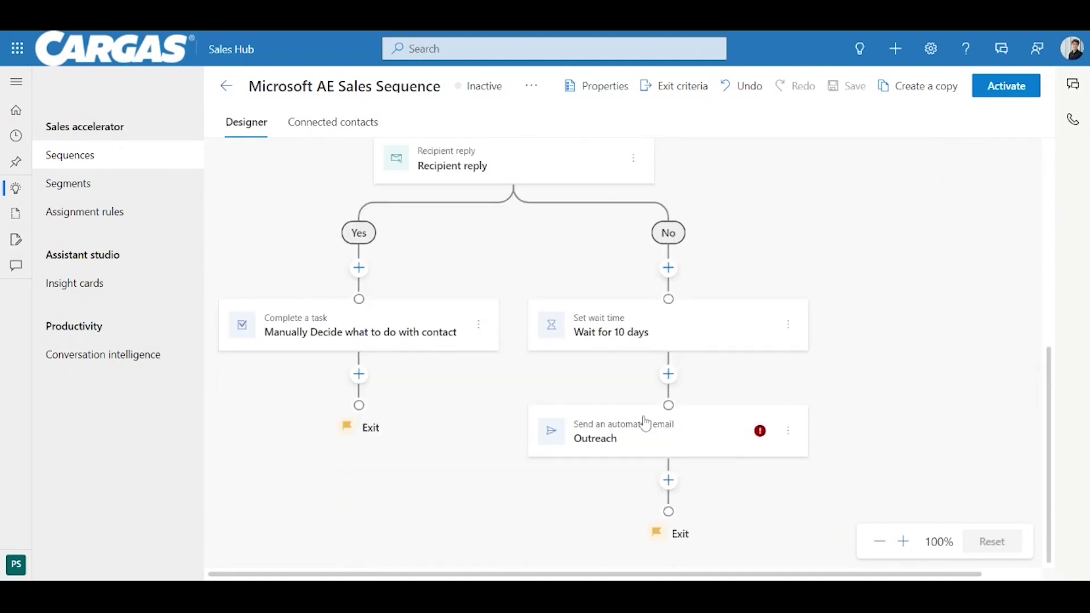
scroll(676, 419, up, 5)
scroll(645, 423, up, 1)
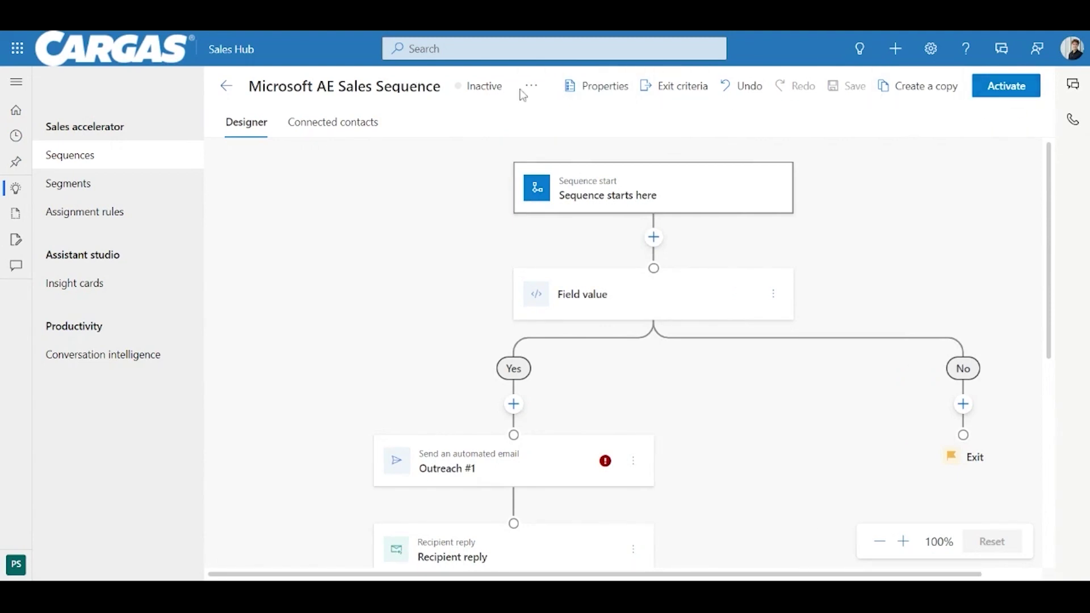
click(226, 90)
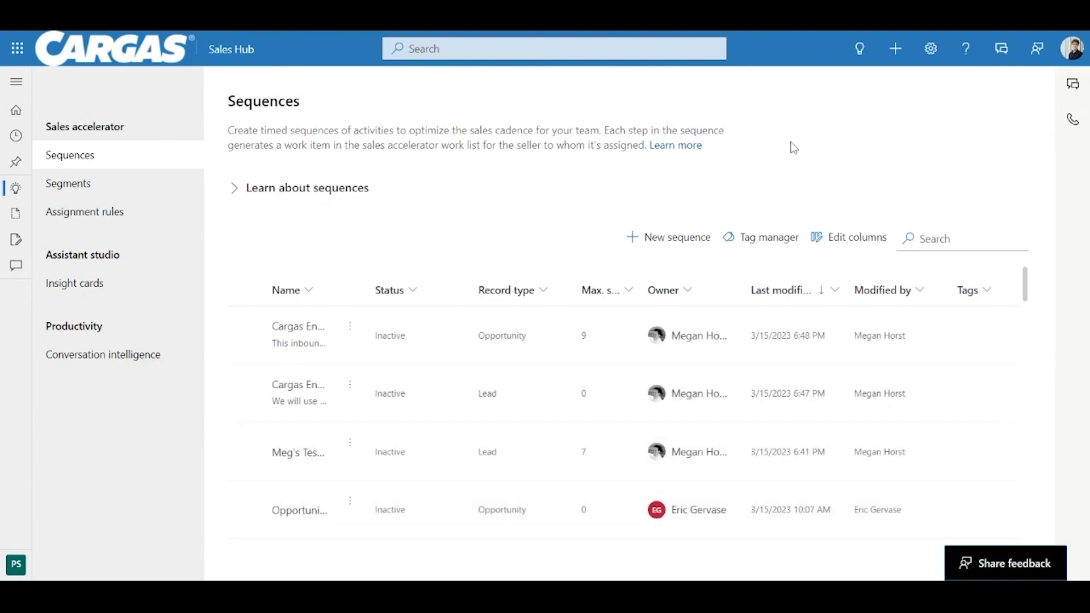
Step: Create a new sequence named 'Demo' from the Meeting for product demo requests template
click(670, 244)
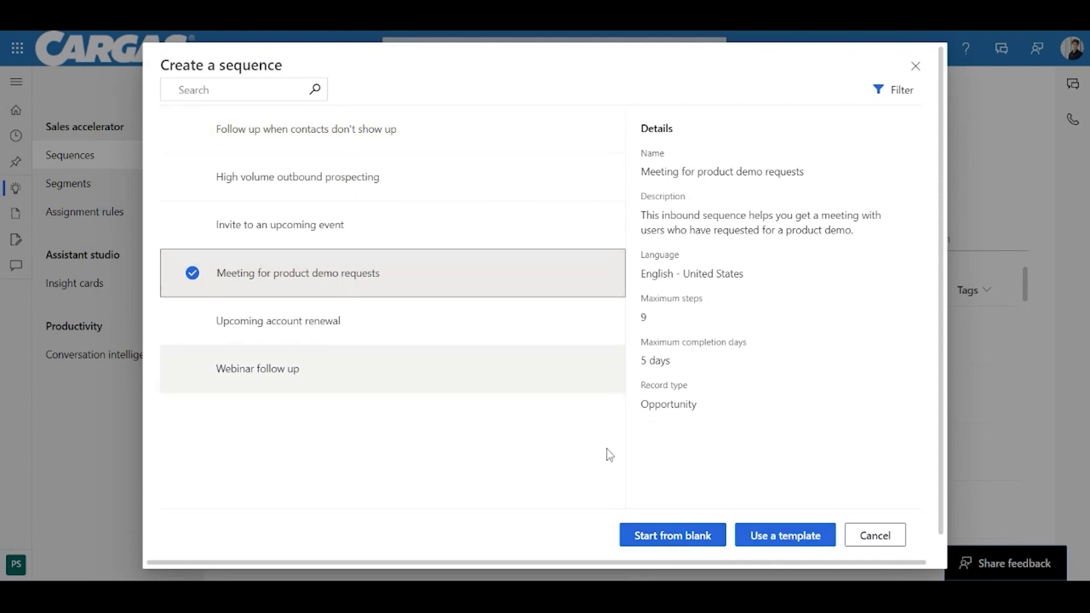
click(800, 545)
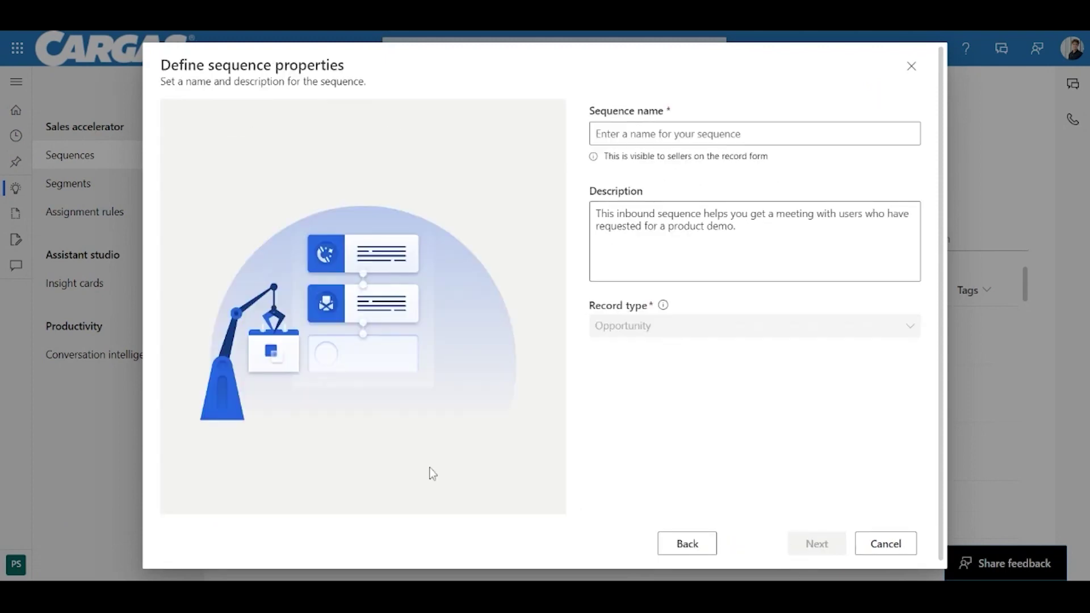
click(596, 133)
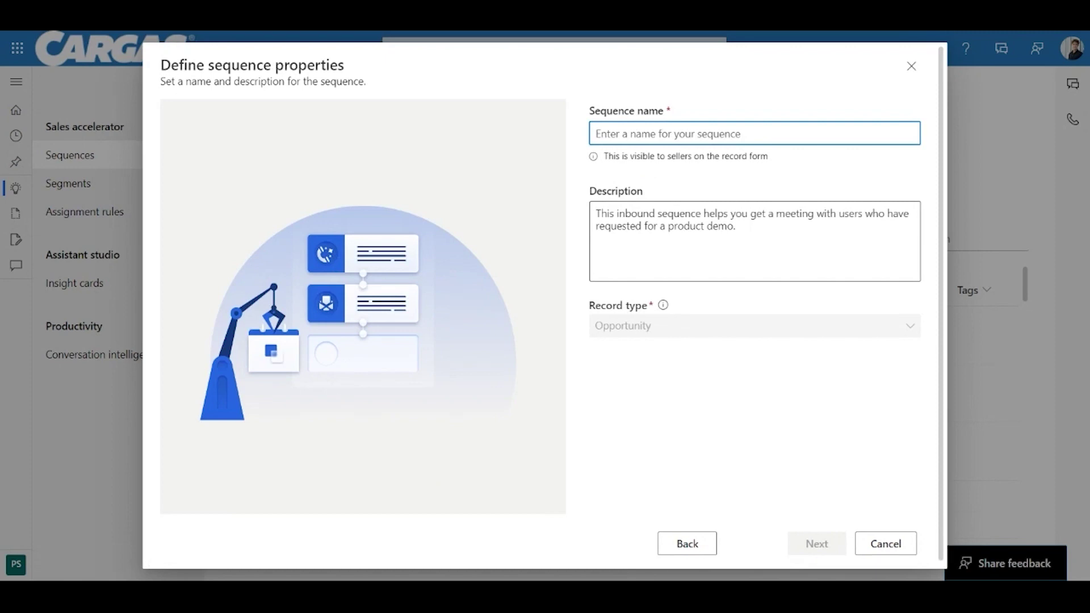
text(Demo)
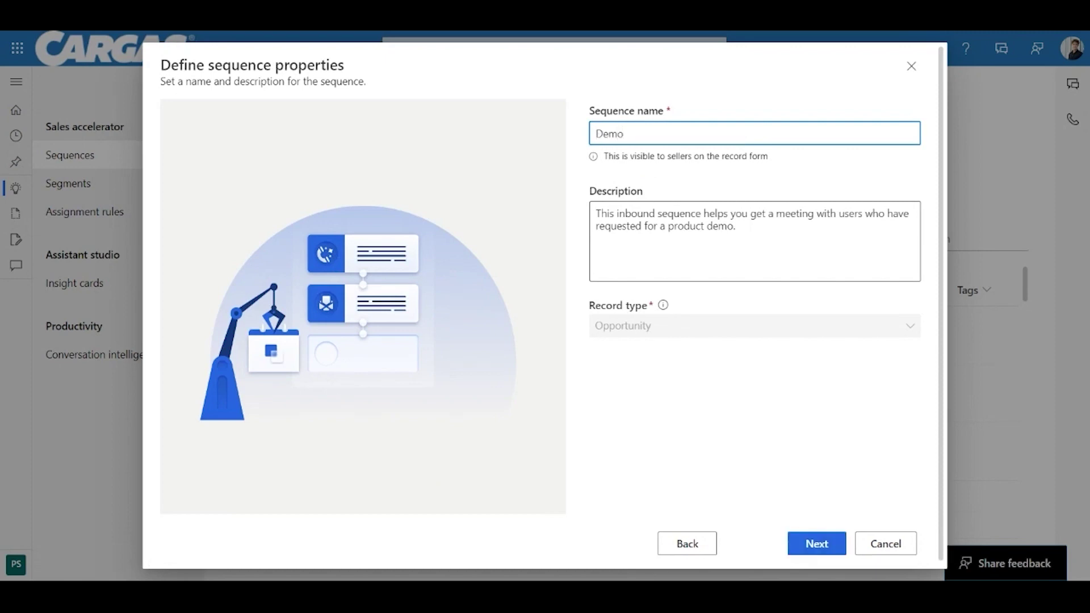
click(817, 543)
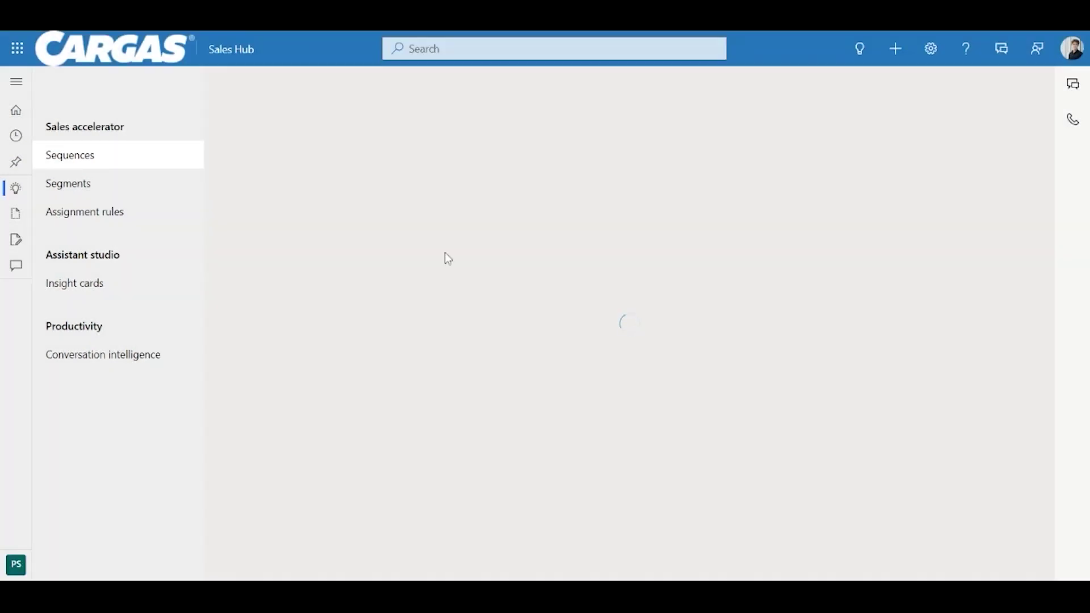
Step: Scroll and pan around the designer canvas to inspect the template's steps and Yes/No branches
scroll(576, 321, down, 10)
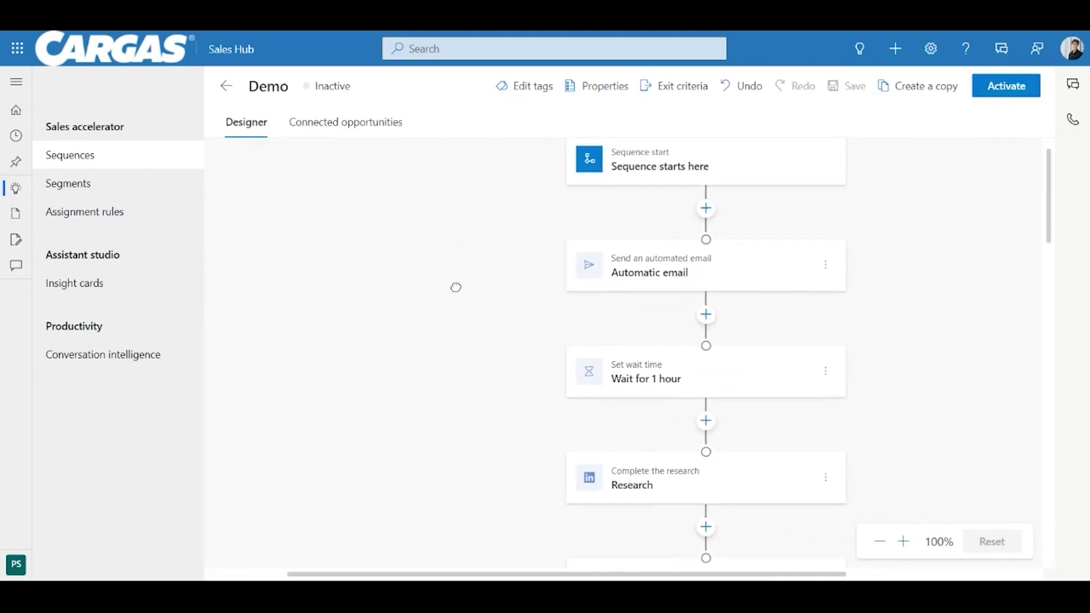
scroll(503, 371, down, 5)
mouse_move(511, 370)
mouse_down()
mouse_move(333, 292)
mouse_move(377, 333)
mouse_move(314, 341)
mouse_move(528, 402)
mouse_move(513, 369)
mouse_up()
scroll(513, 370, up, 5)
drag(506, 451, 301, 534)
scroll(820, 301, up, 6)
scroll(795, 281, up, 3)
drag(801, 272, 779, 295)
scroll(764, 294, down, 3)
scroll(785, 395, down, 8)
drag(765, 376, 736, 207)
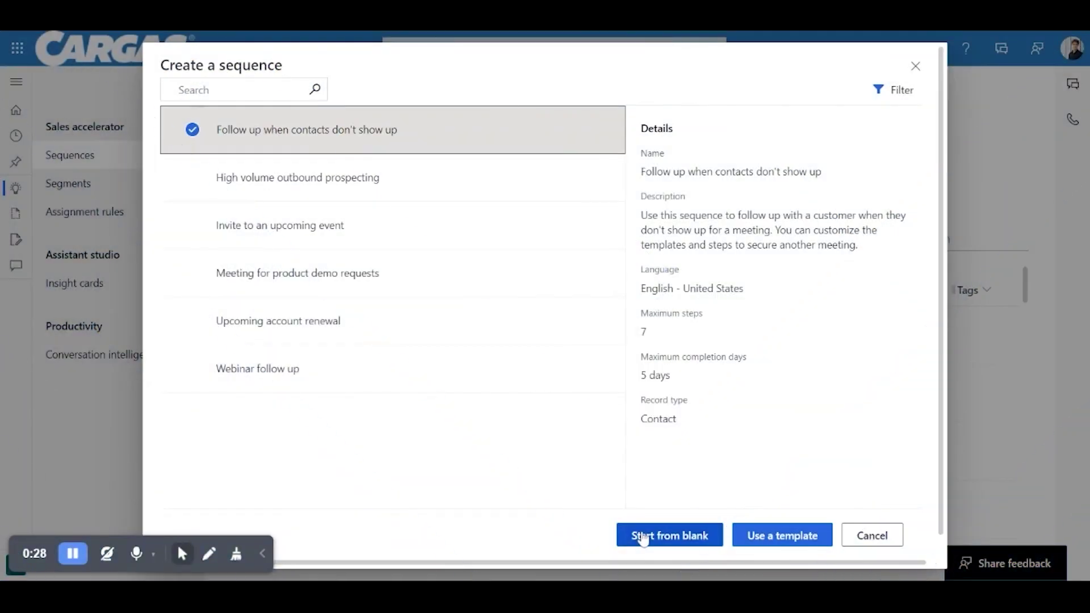
Step: Start a blank sequence named 'Demo' with description 'Short demo' and record type Lead
click(642, 533)
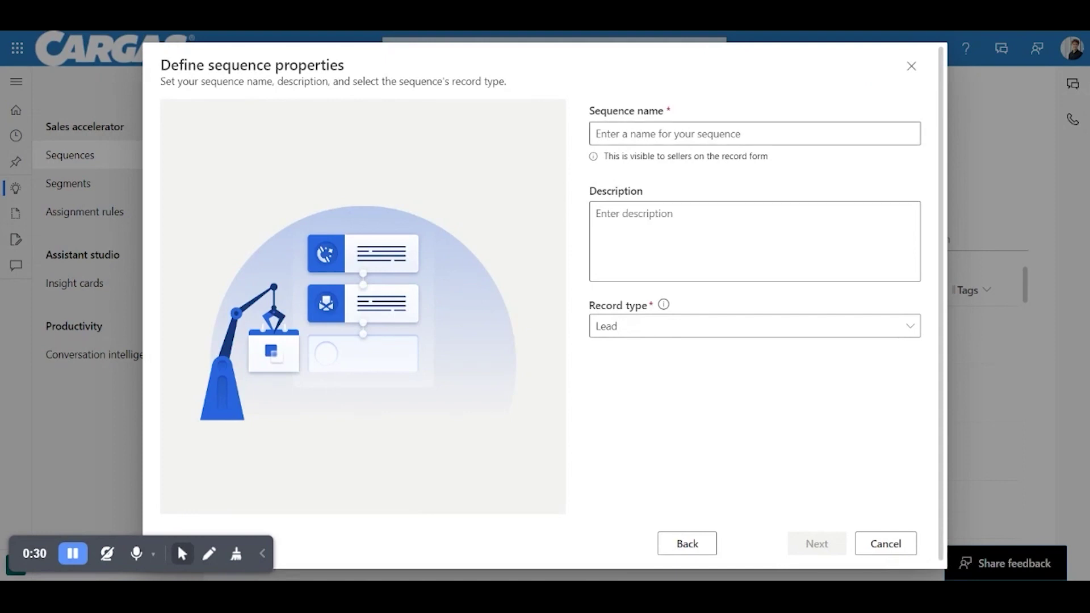
text(Demo)
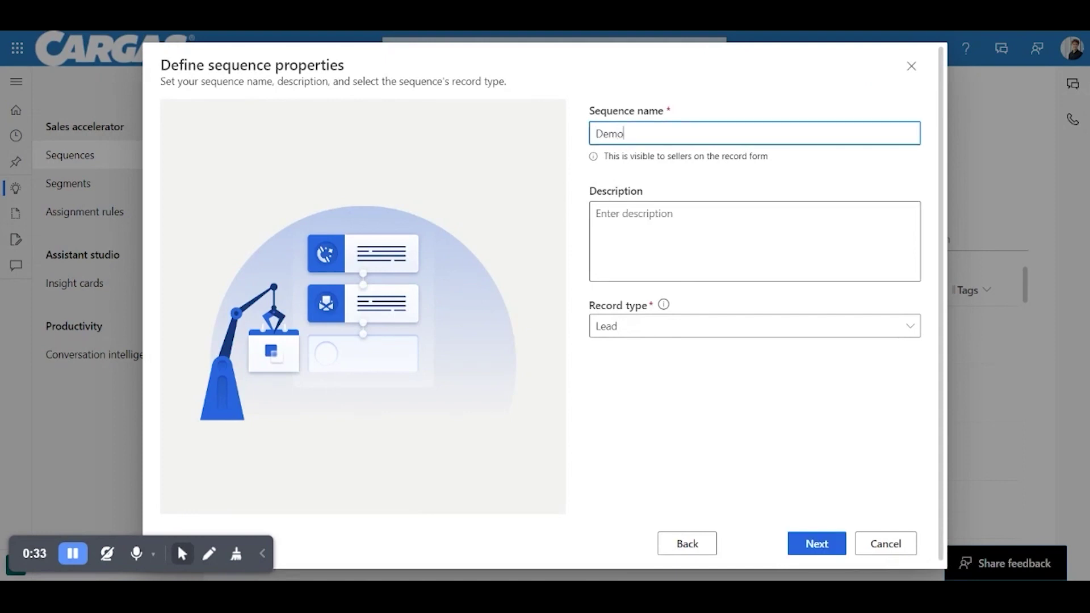
key(Tab)
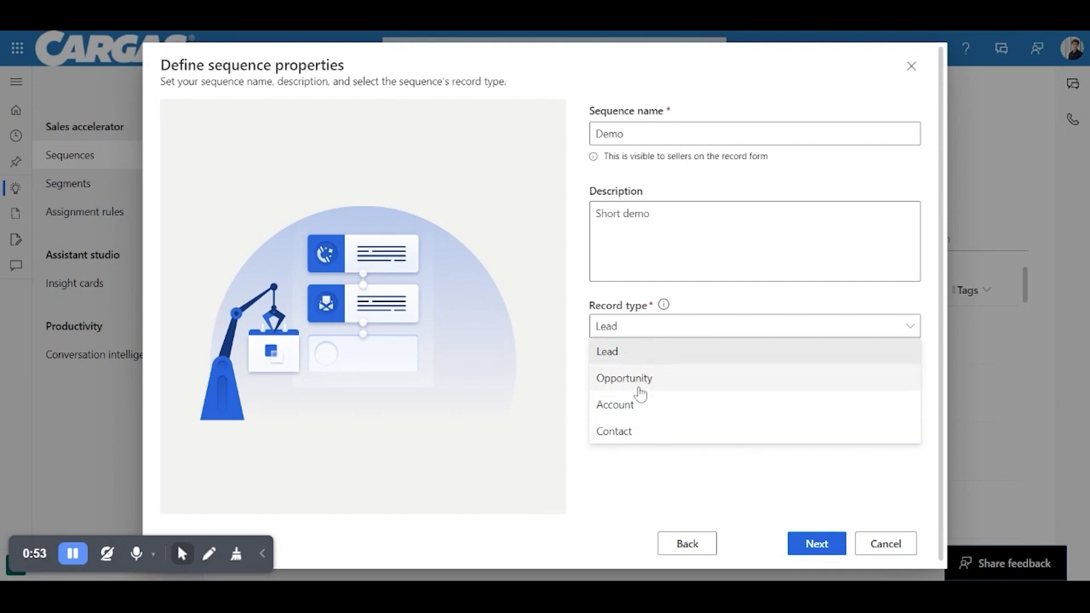
click(630, 352)
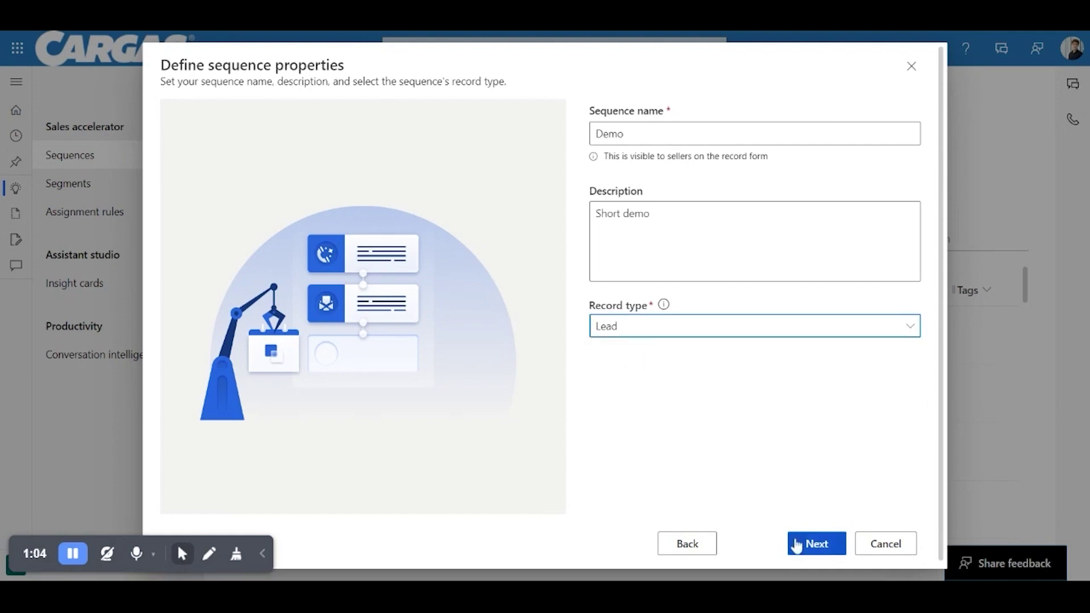
click(818, 545)
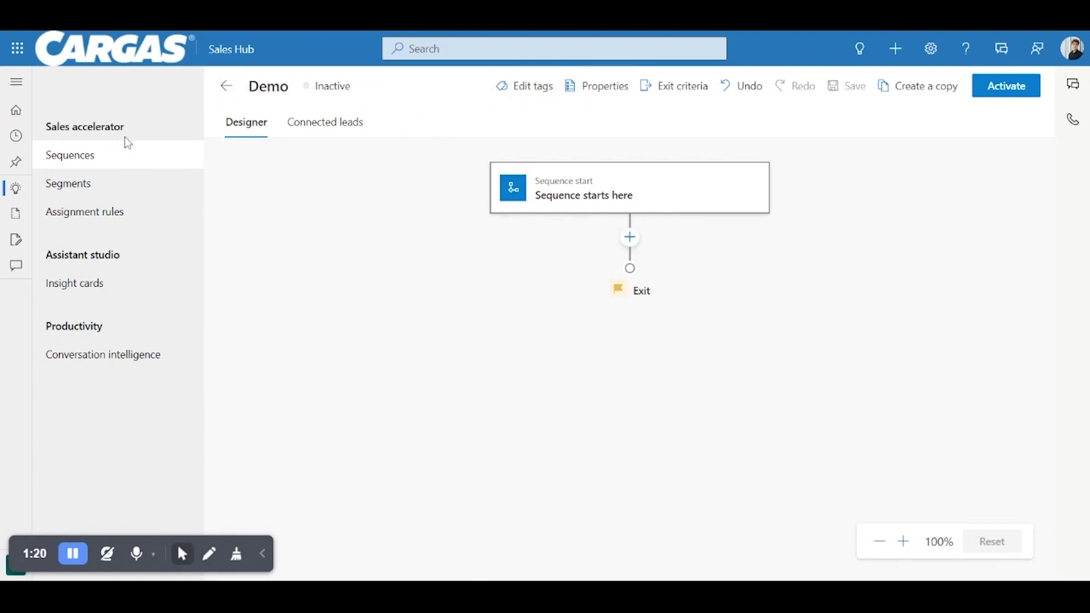
Step: Expand the left navigation to show its labels, then collapse it back to icons
click(17, 84)
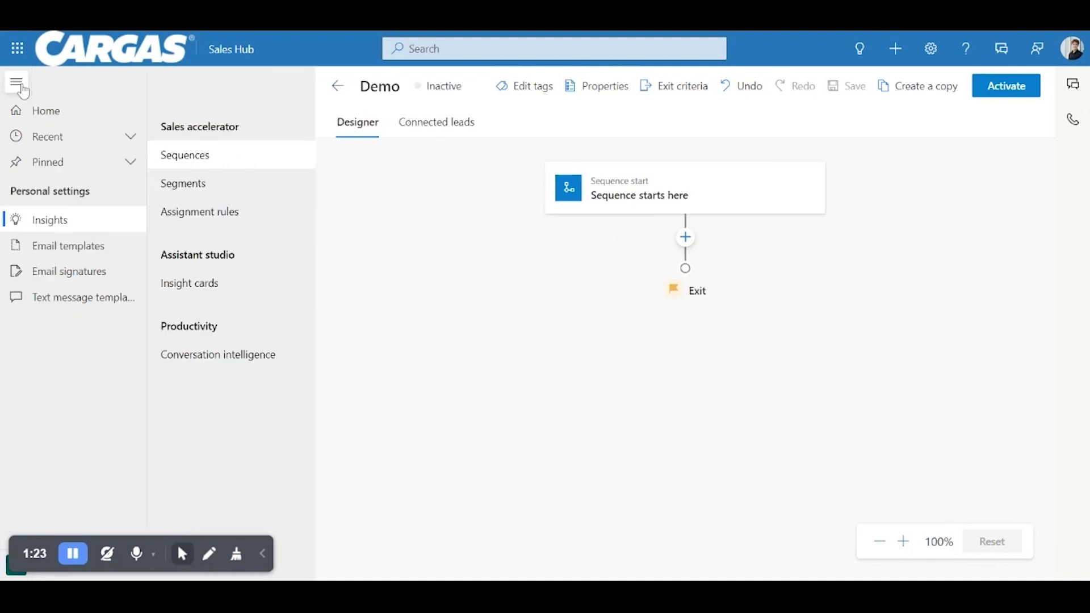
click(21, 88)
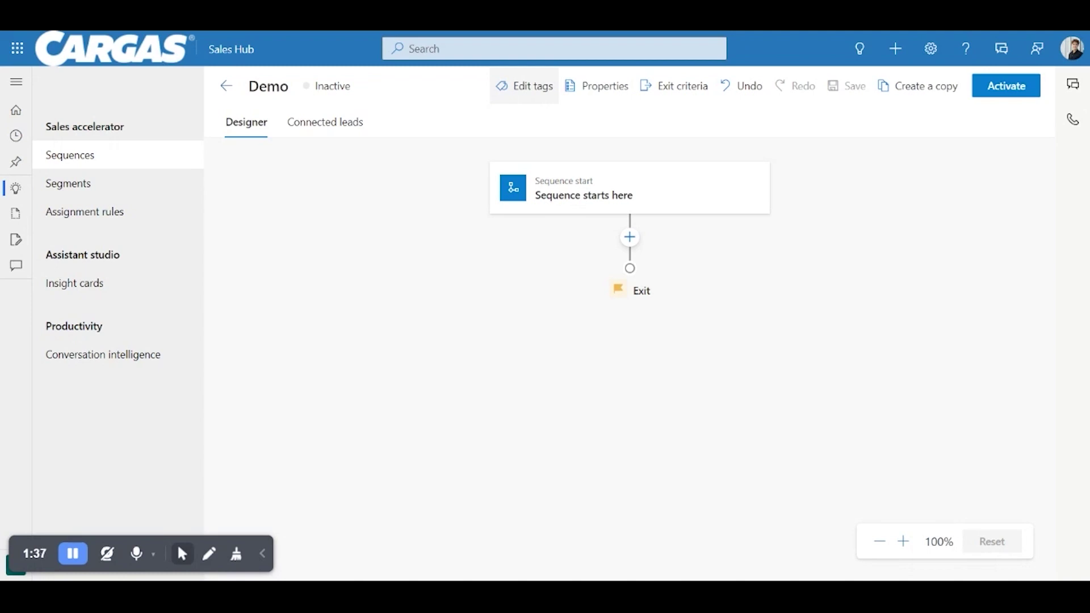
click(579, 94)
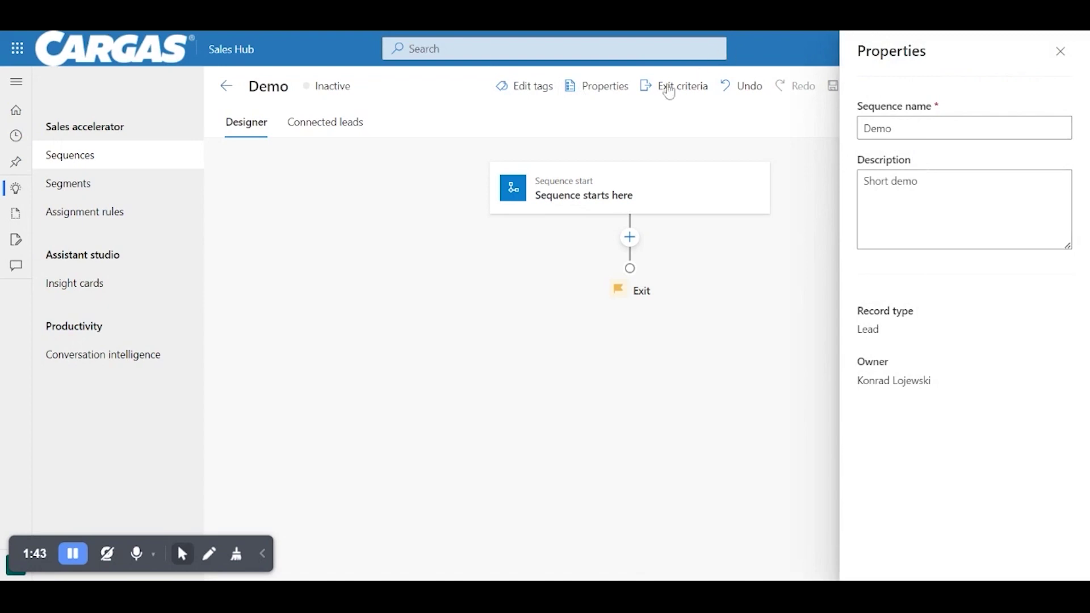
click(1059, 53)
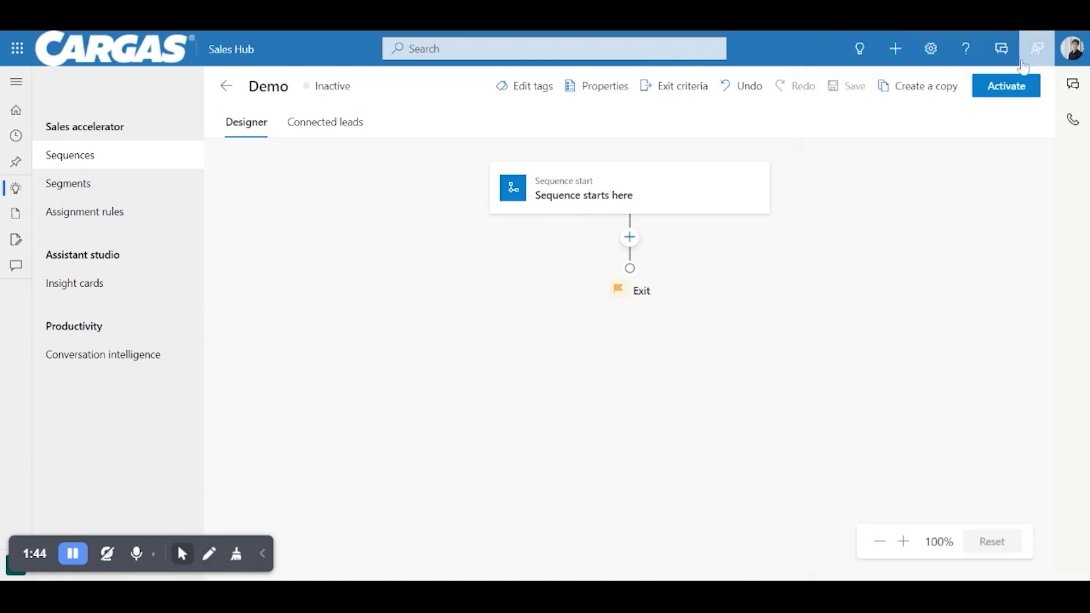
click(660, 97)
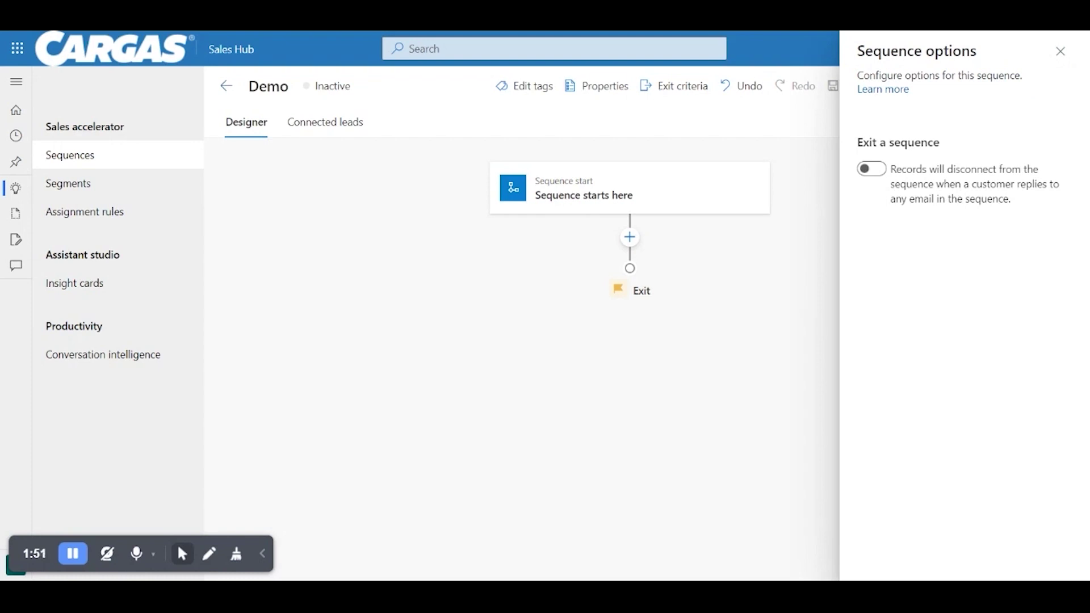
click(871, 172)
click(869, 176)
click(1061, 51)
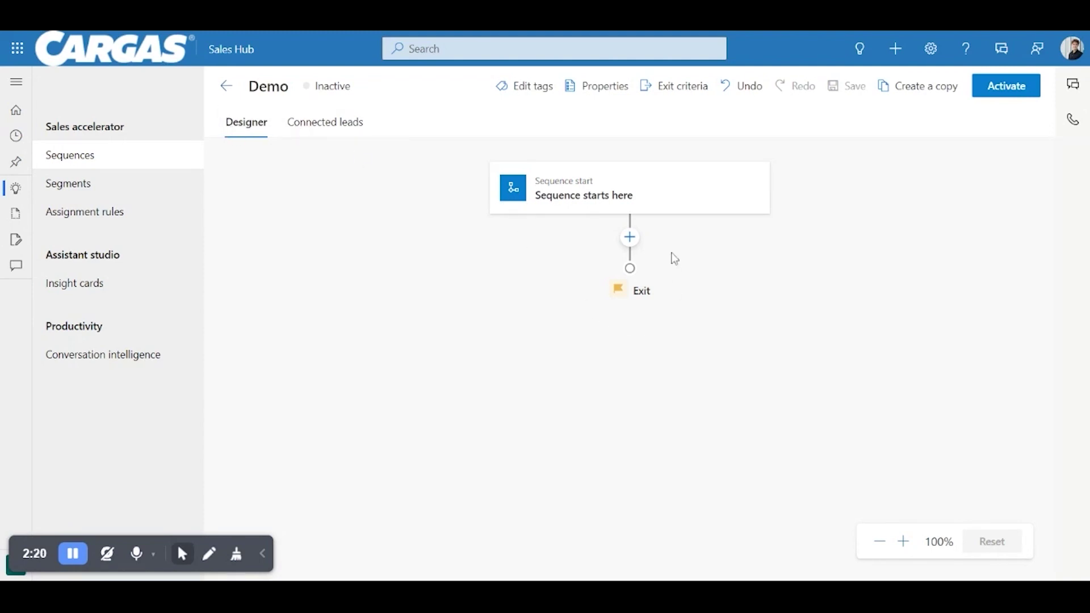
click(332, 131)
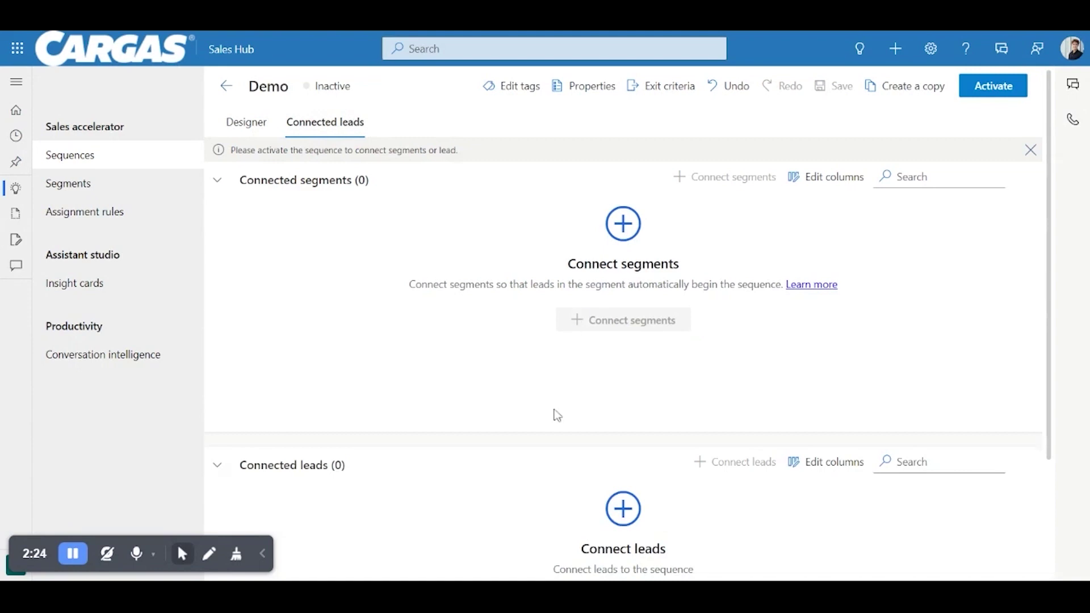
scroll(554, 426, down, 1)
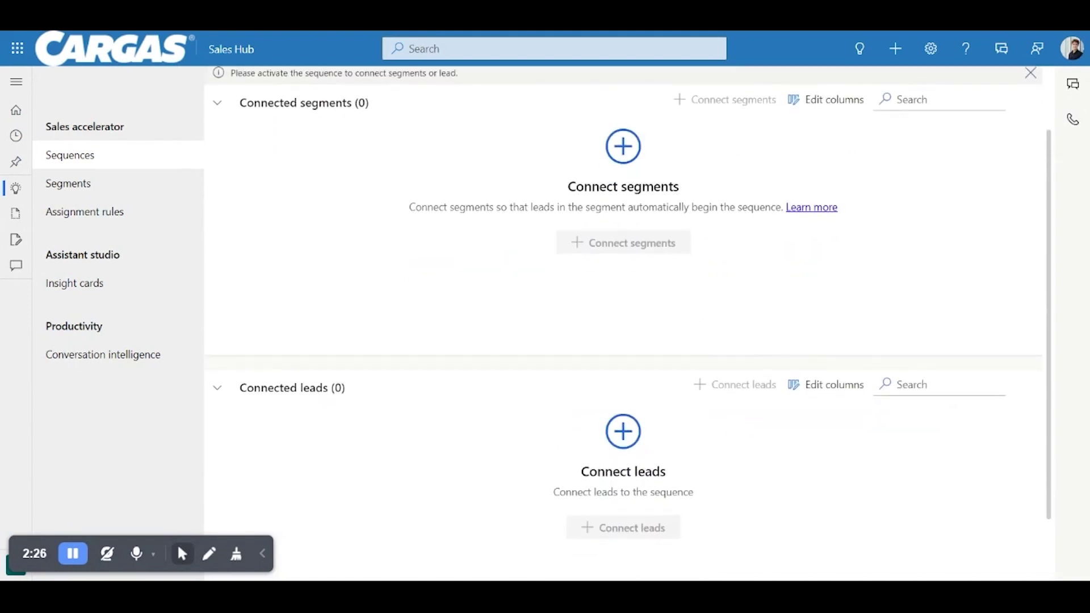
scroll(585, 299, up, 1)
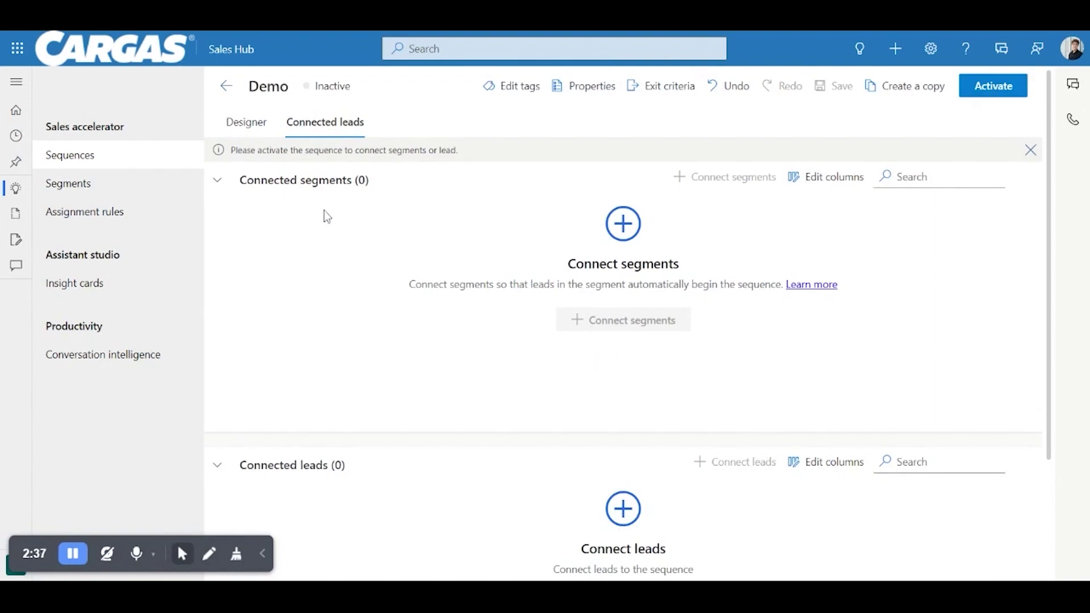
Step: In the designer, add a Complete a task step titled 'Check Sales List' after the sequence start
click(258, 138)
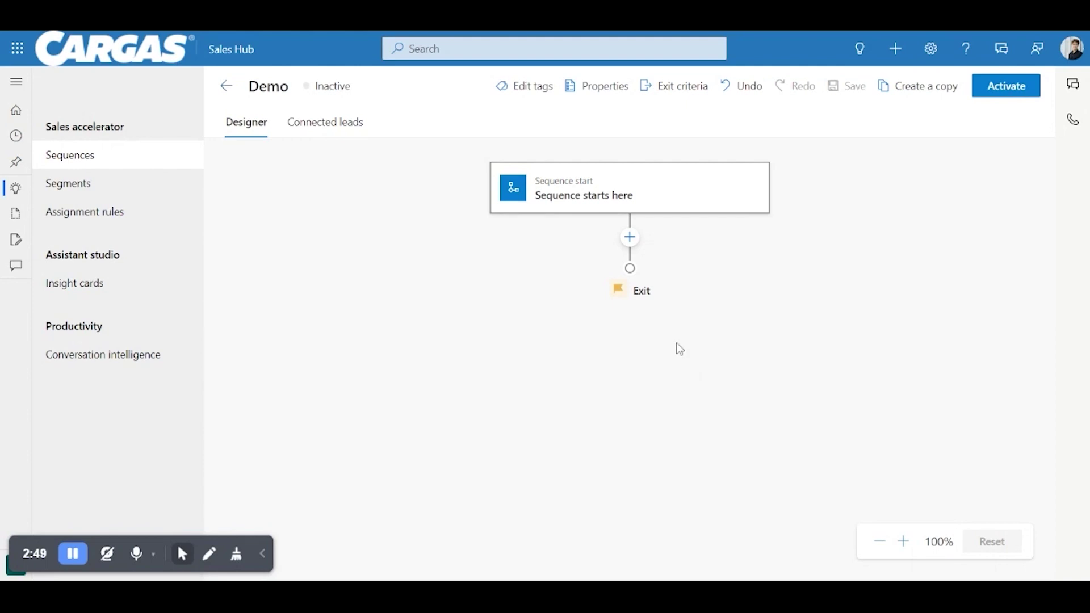
click(631, 247)
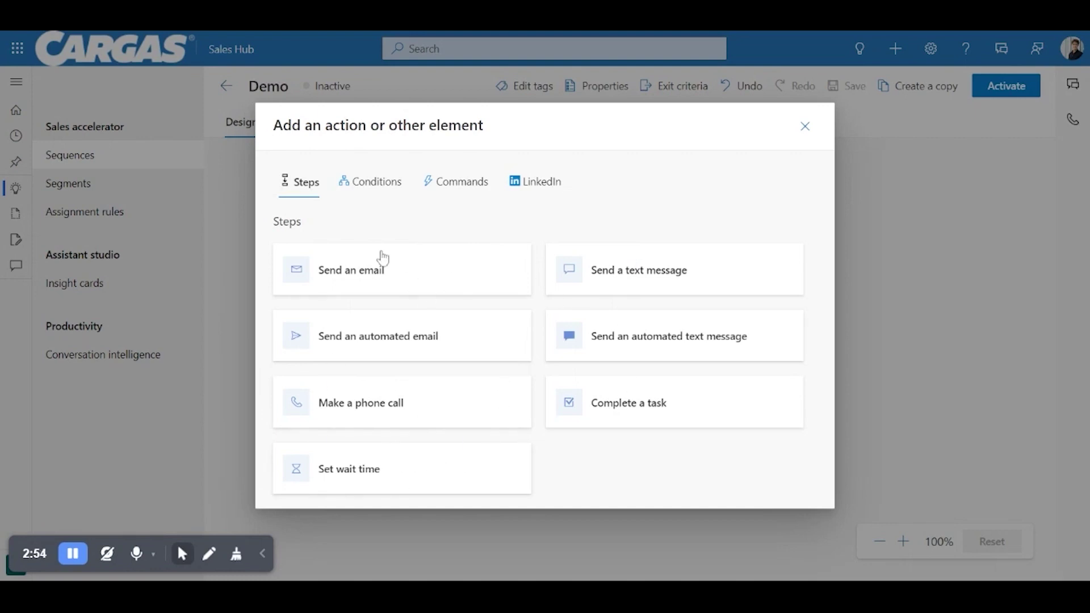
click(606, 406)
click(875, 267)
text(Check Sales List)
key(Tab)
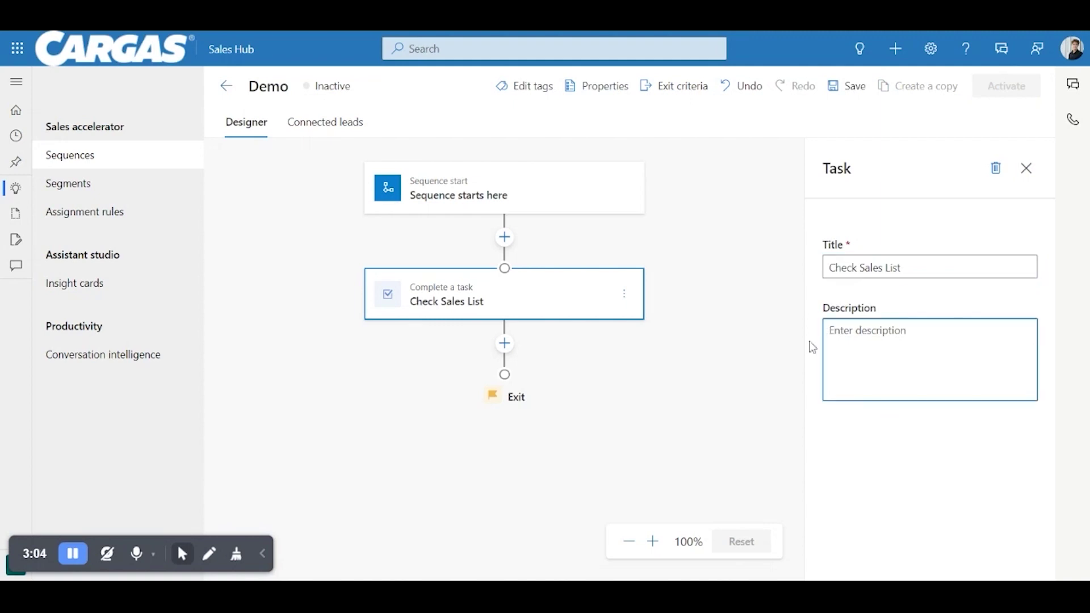
click(1027, 169)
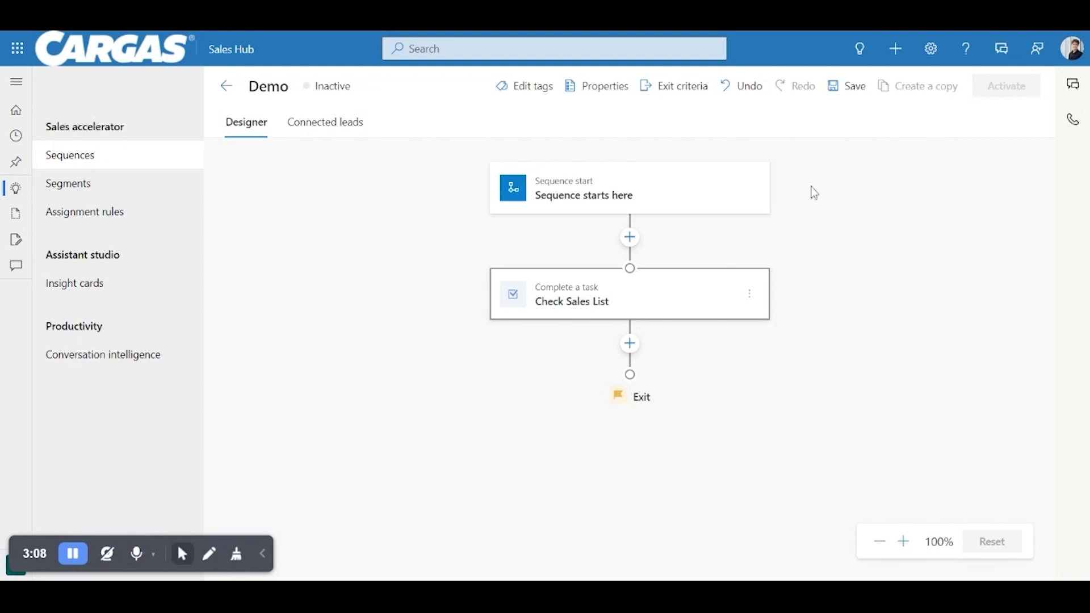
Step: Save the sequence, then add a Send an email step titled 'Contact New Customers' below the task
click(840, 87)
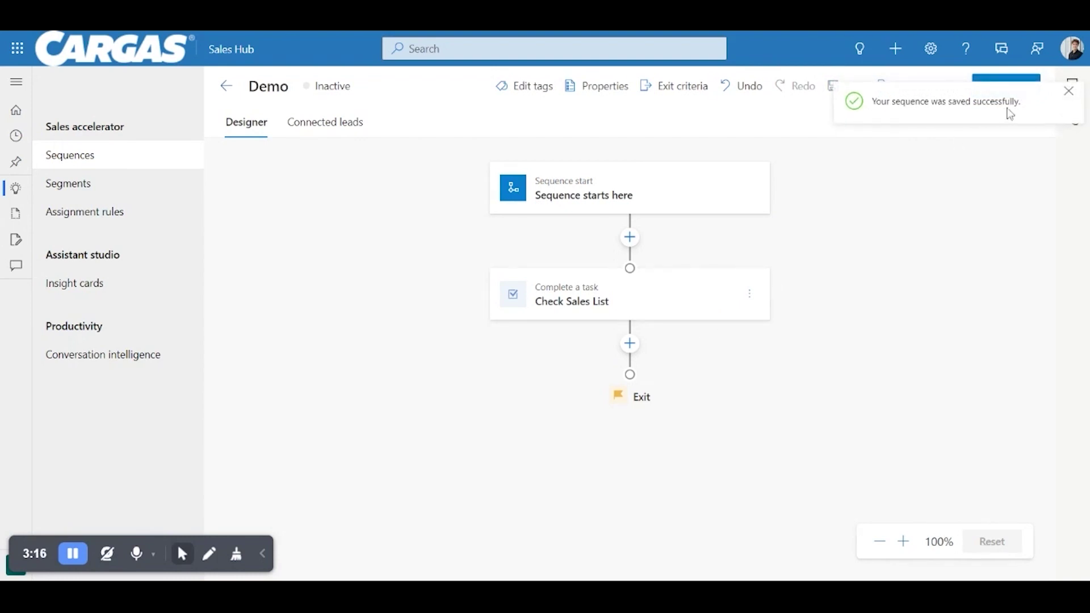
click(631, 343)
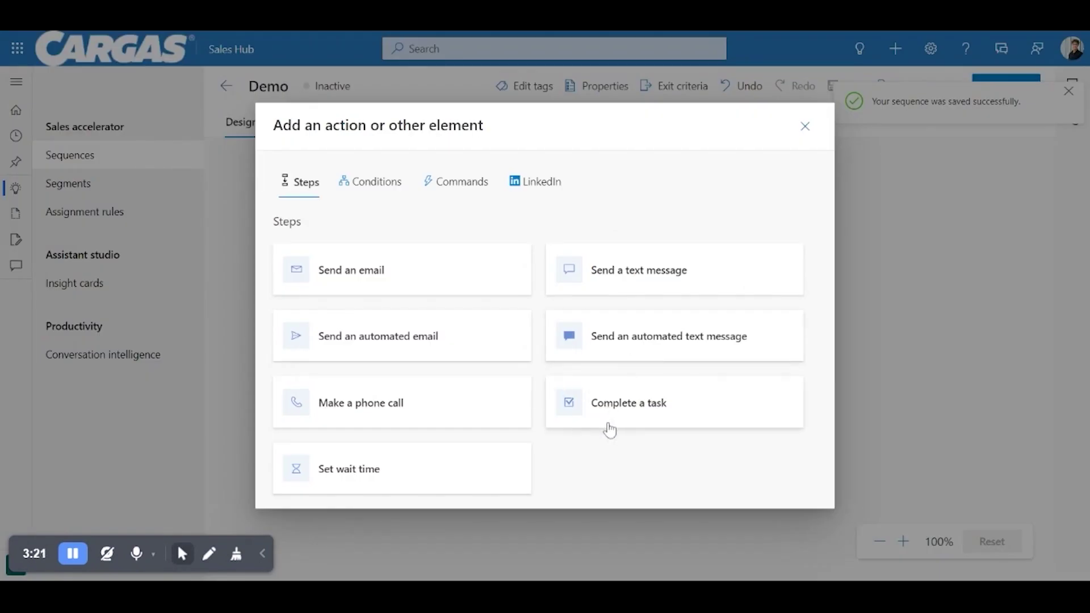
click(435, 285)
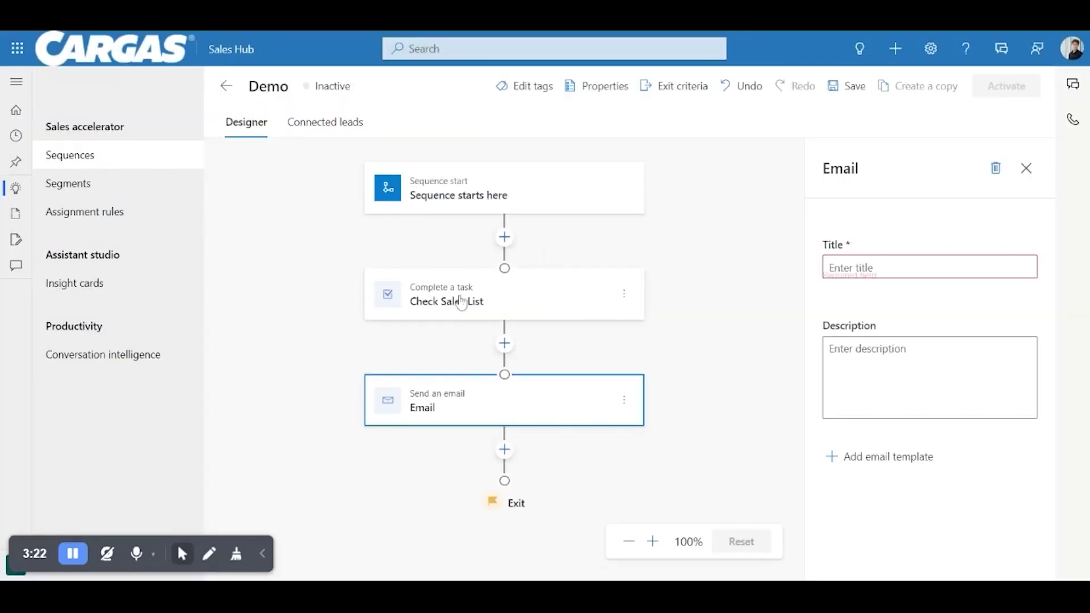
click(860, 267)
text(Contact New Customers)
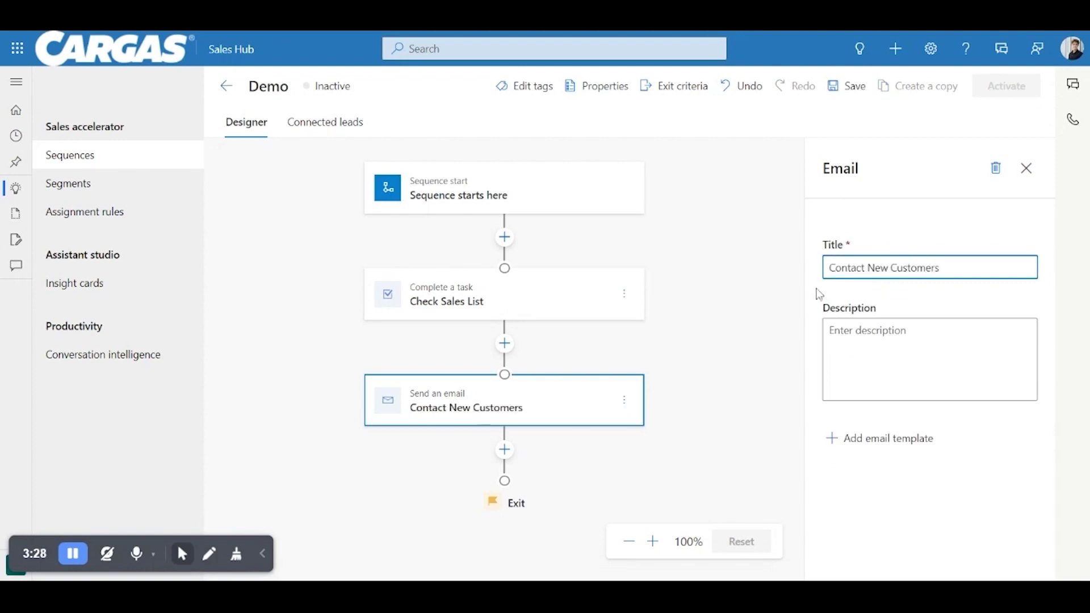
click(764, 300)
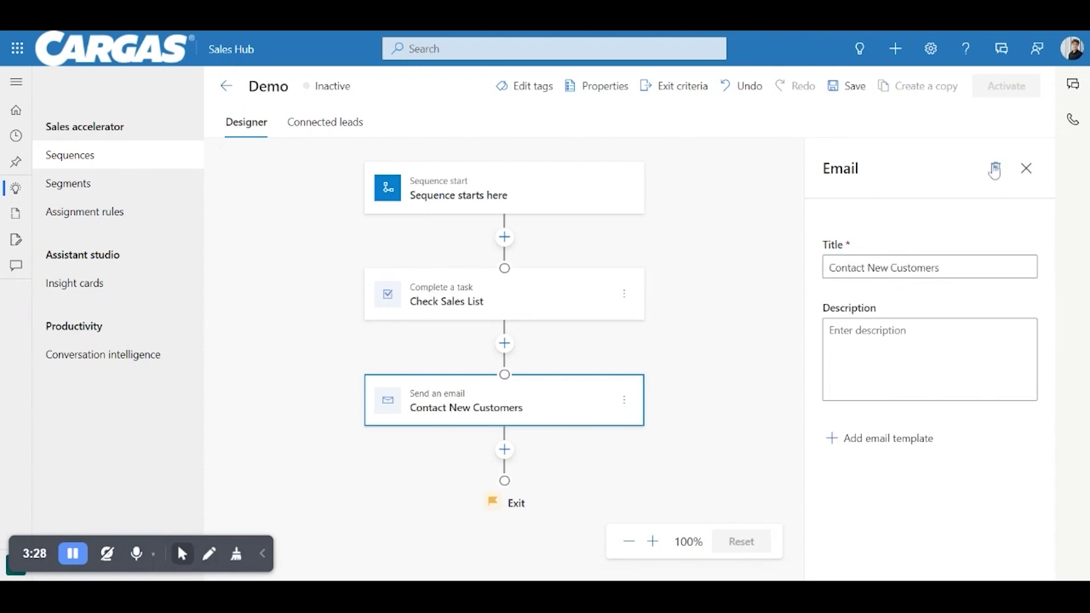
click(1026, 169)
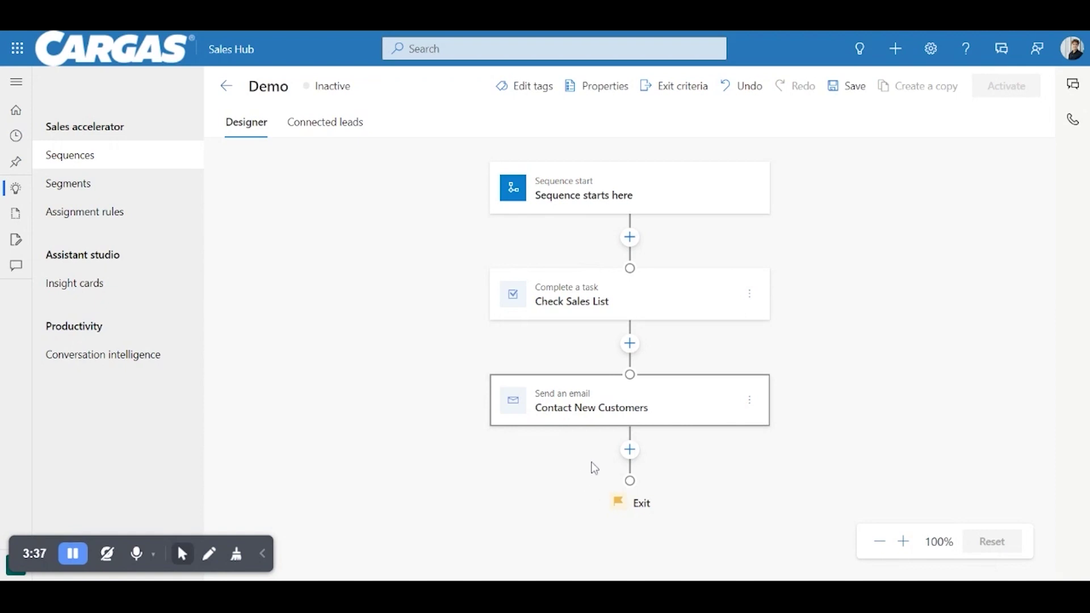
Step: Insert a Link click condition after the Contact New Customers email
click(631, 461)
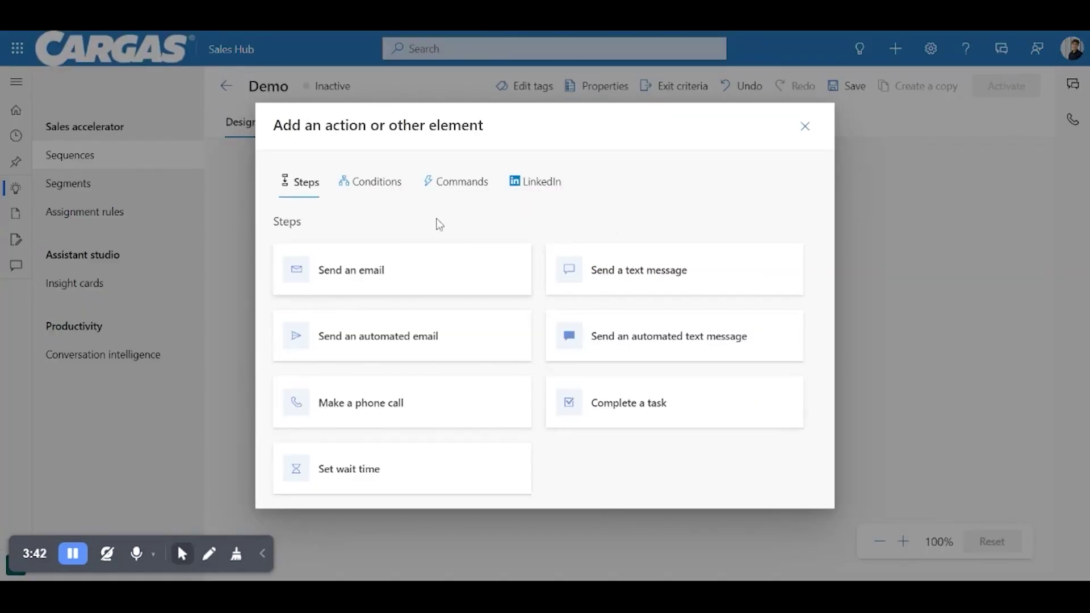
click(374, 181)
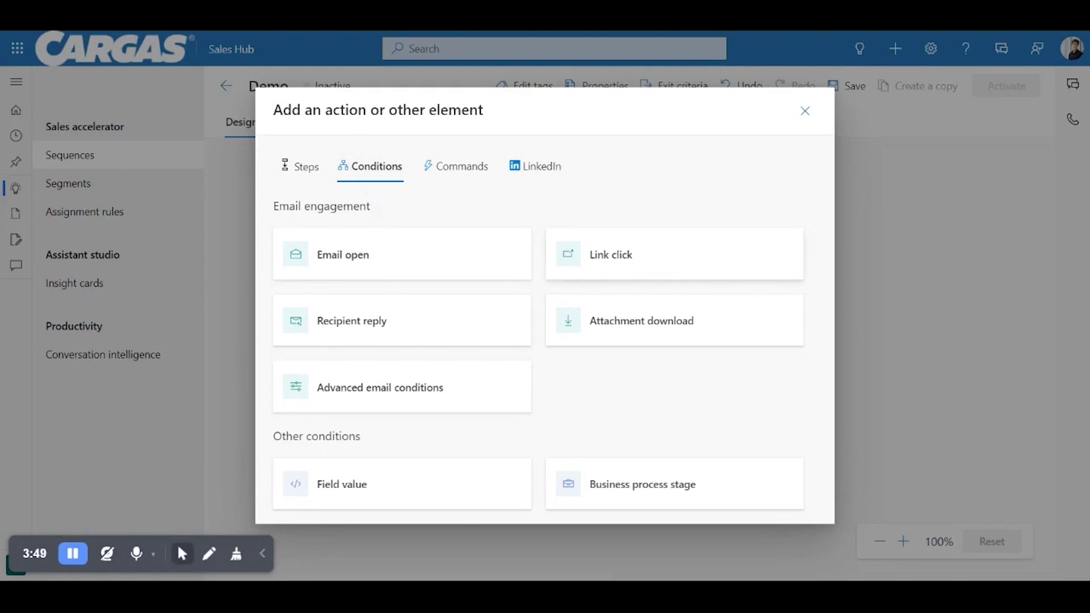
click(650, 270)
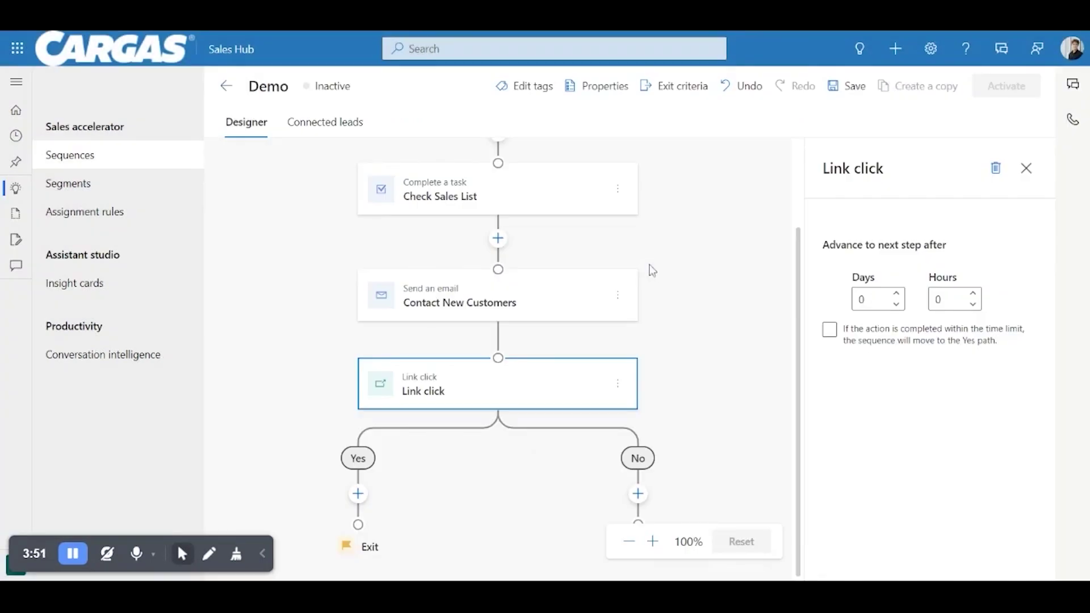
Step: On the Yes branch, add an Update field step setting Convert Lead to Yes
click(358, 493)
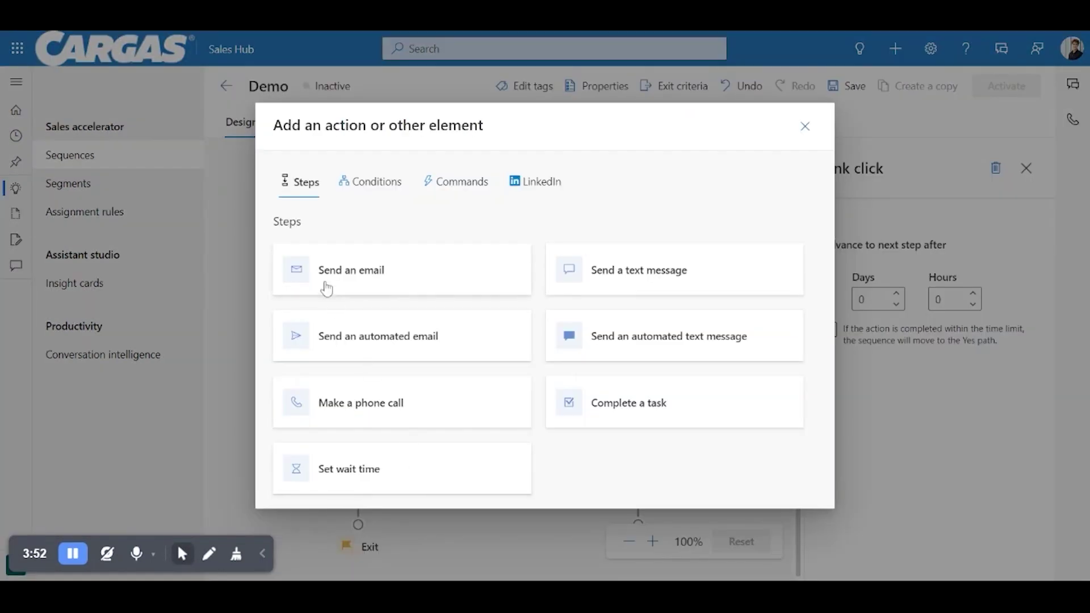
click(452, 196)
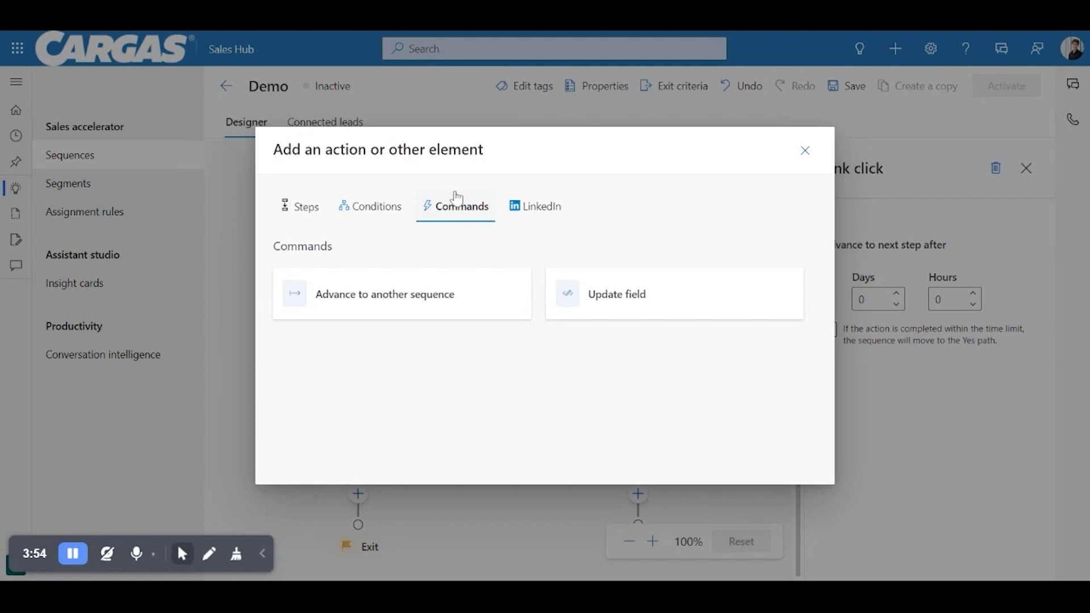
click(564, 315)
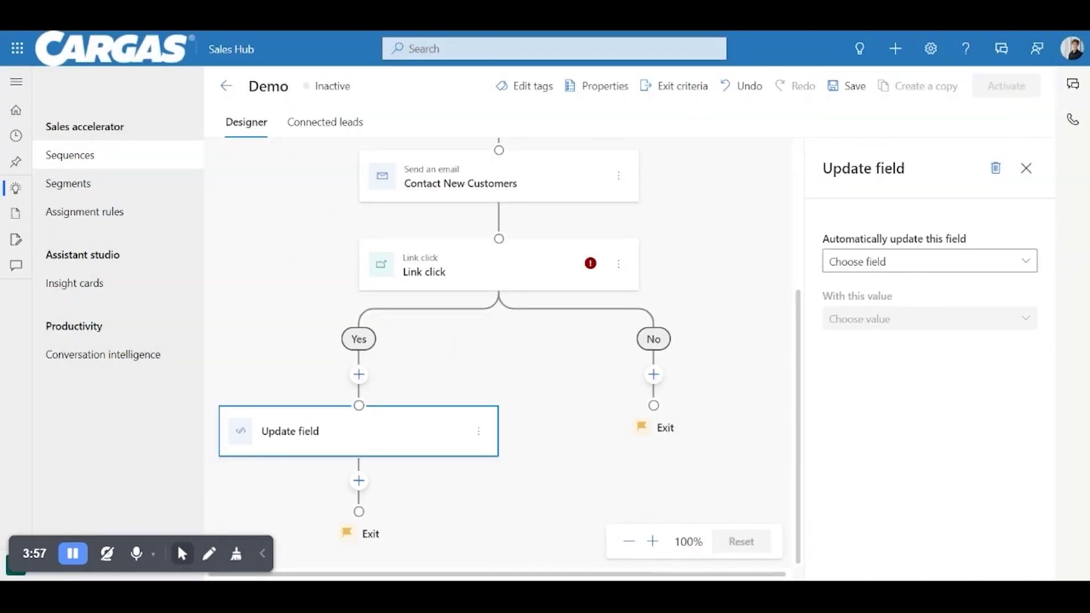
click(1026, 261)
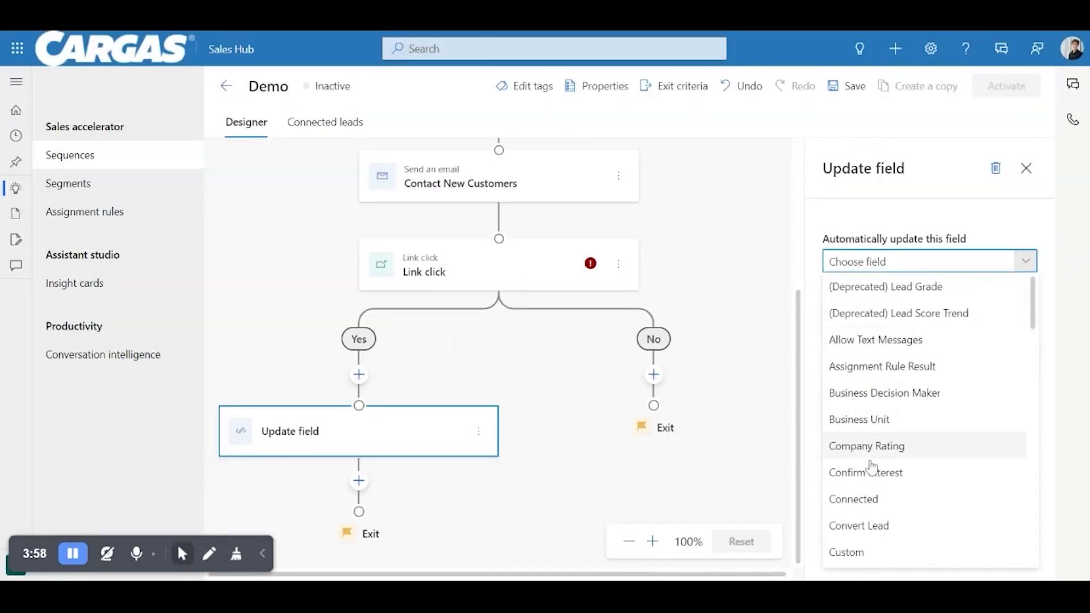
click(892, 525)
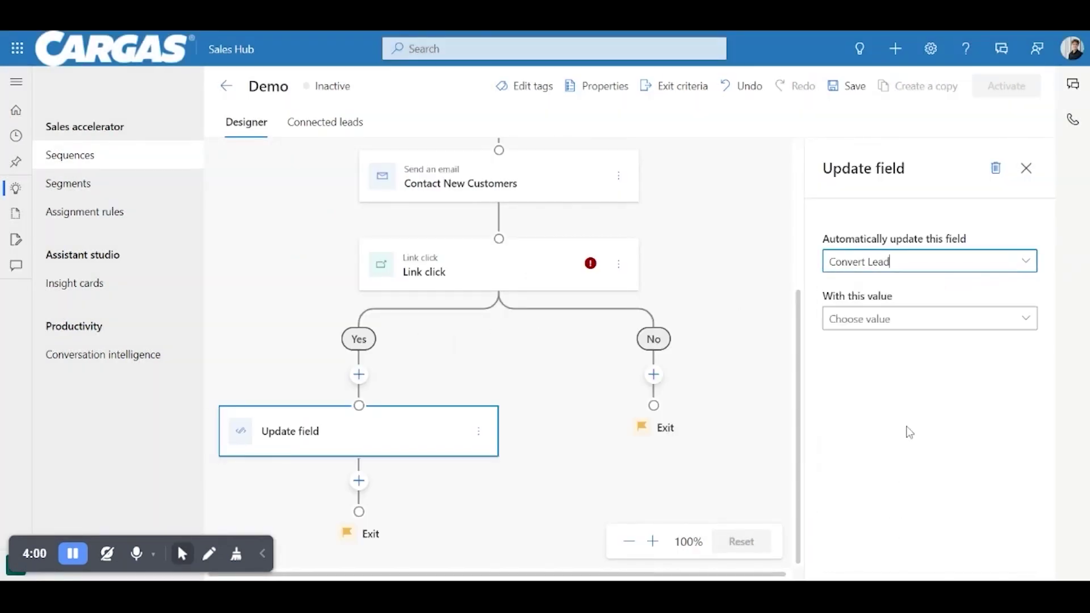
click(1025, 319)
click(887, 372)
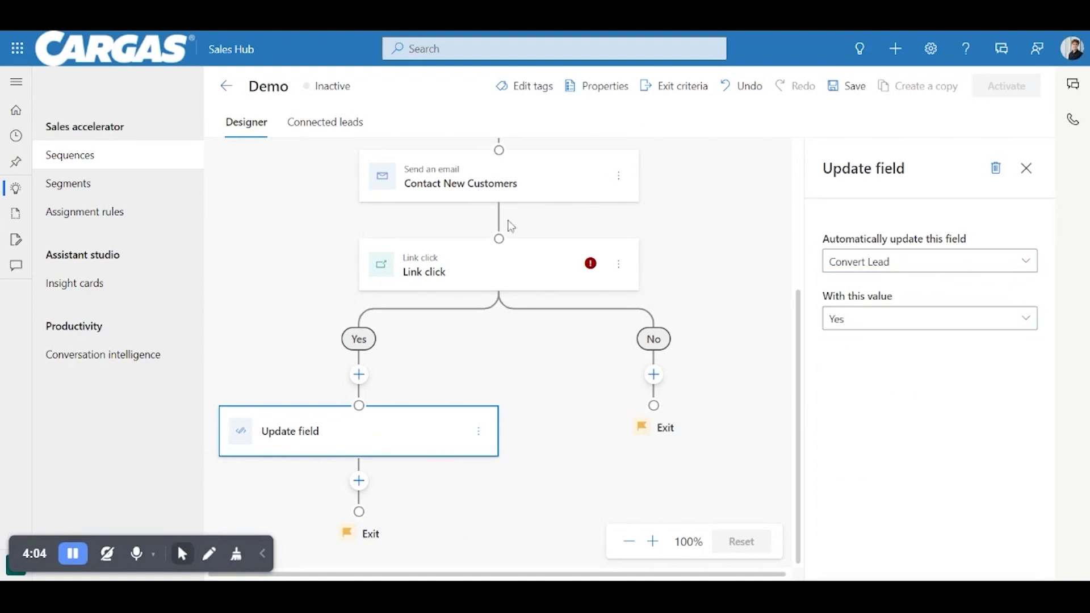
scroll(555, 248, up, 3)
scroll(414, 369, down, 3)
Step: Set the Link click condition to advance after 1 hour
click(585, 266)
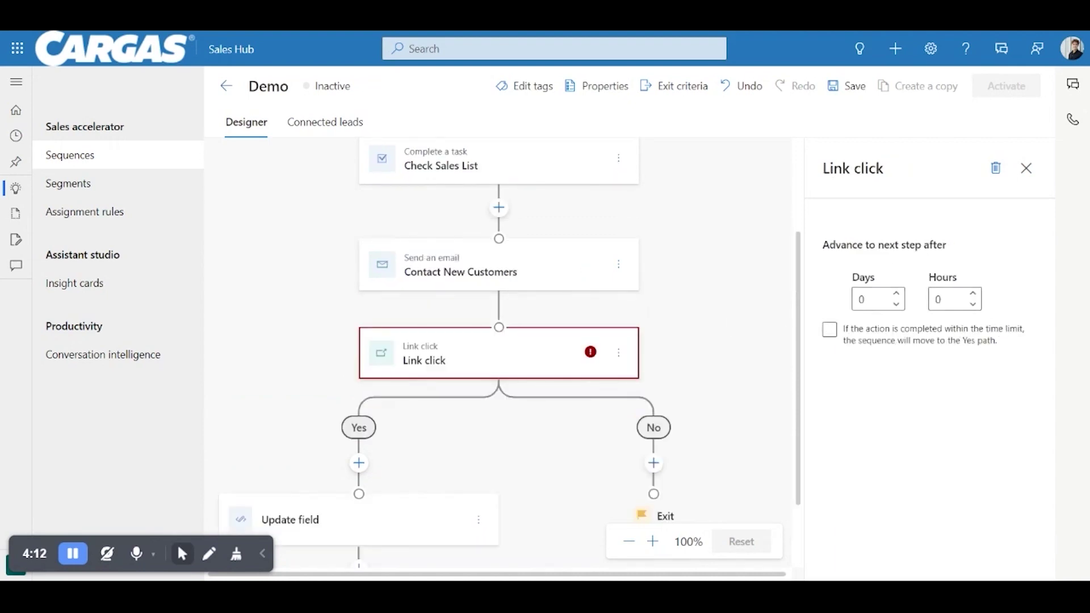
click(973, 294)
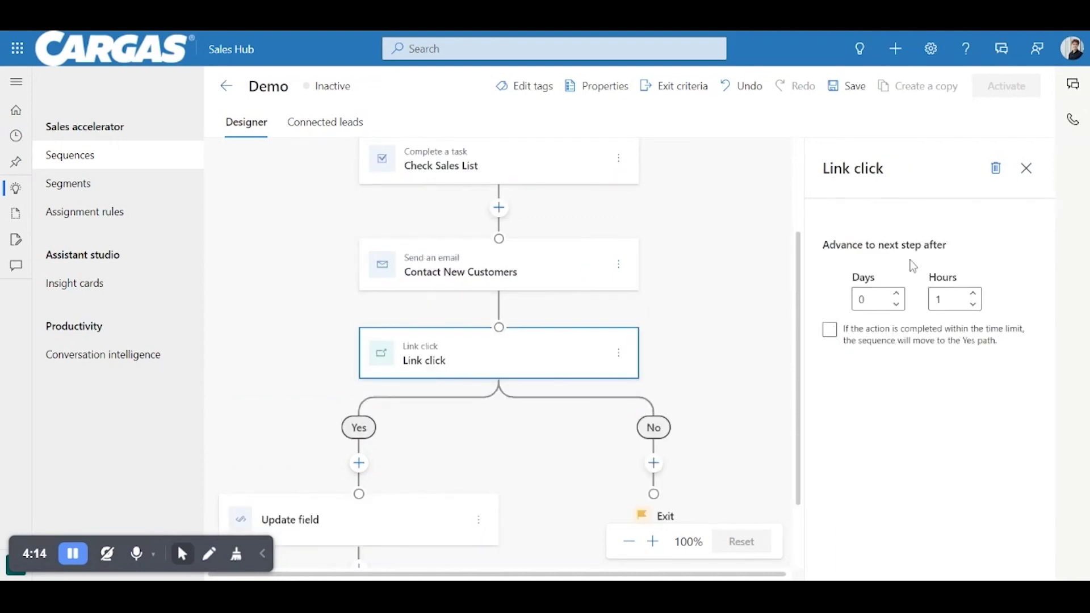
click(1026, 168)
Step: Add a Send an automated email step titled 'Final Outreach' on the No branch
scroll(710, 370, down, 2)
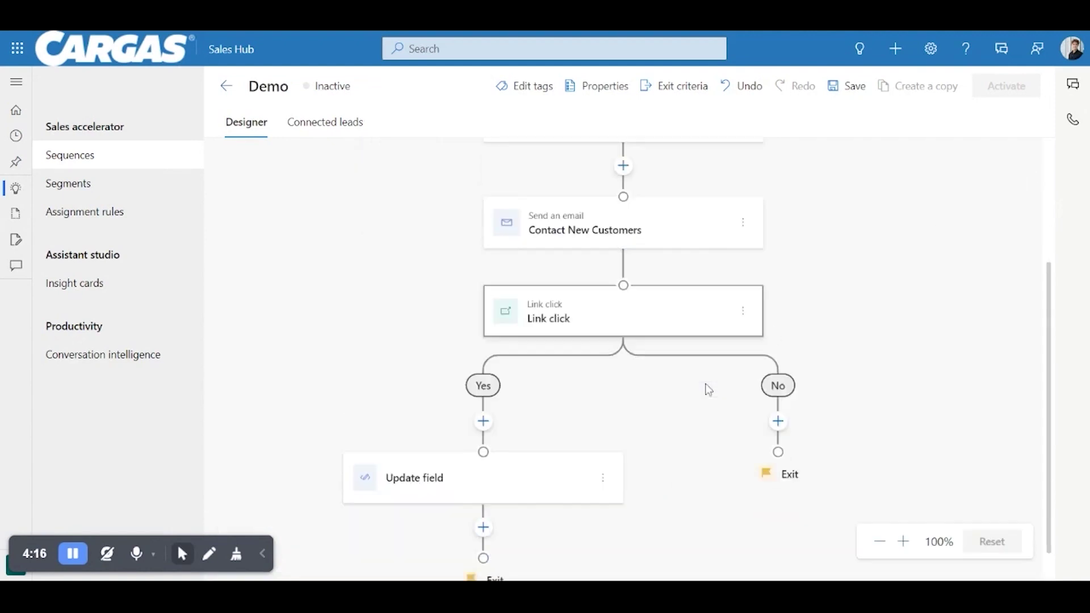
click(778, 388)
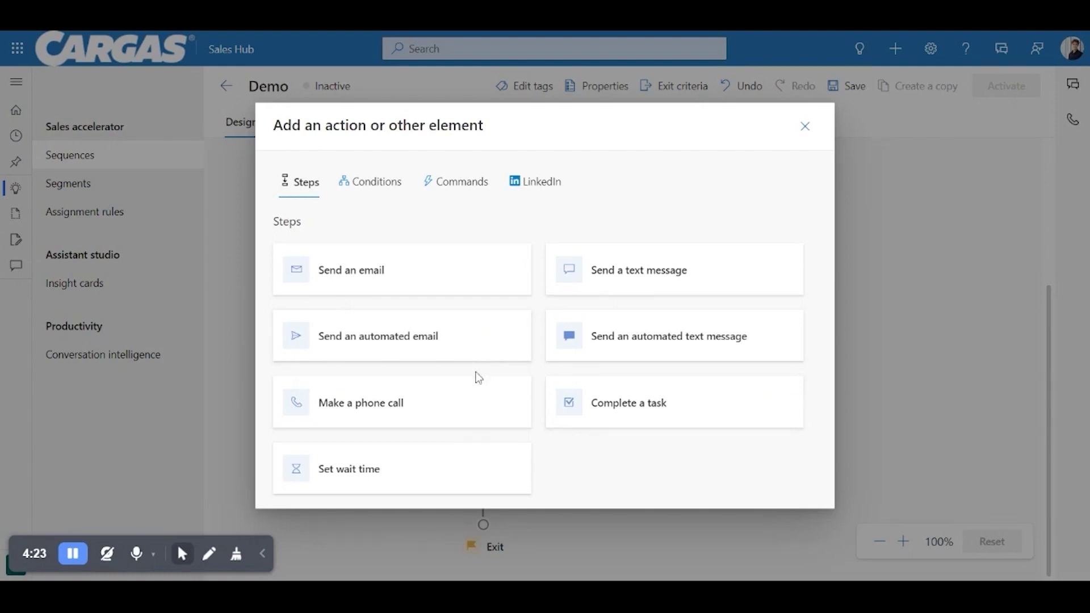
click(391, 352)
click(929, 267)
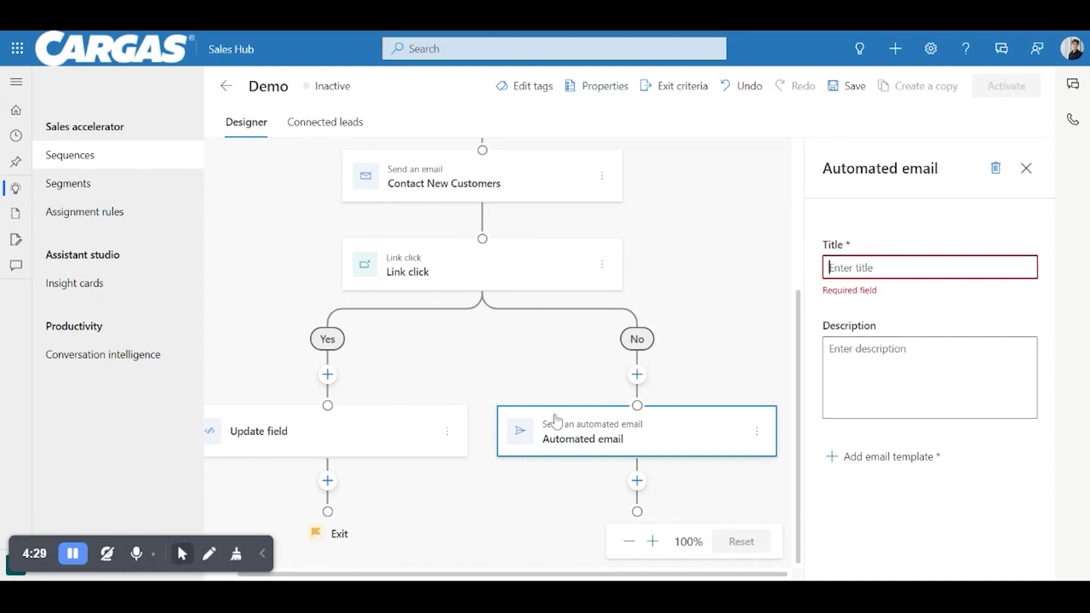
text(Final Out)
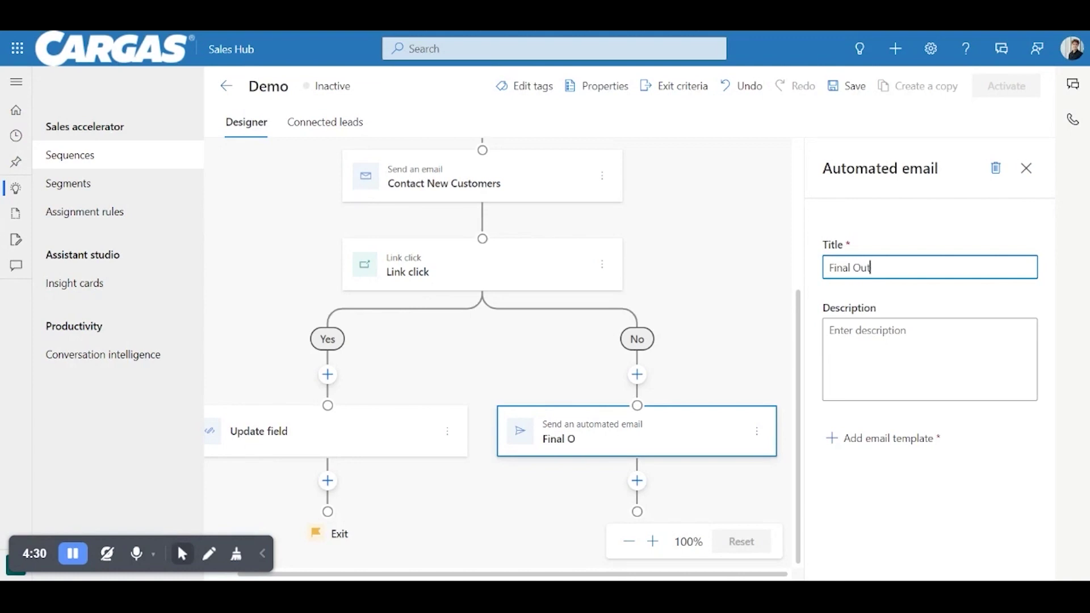
text(reach)
click(747, 259)
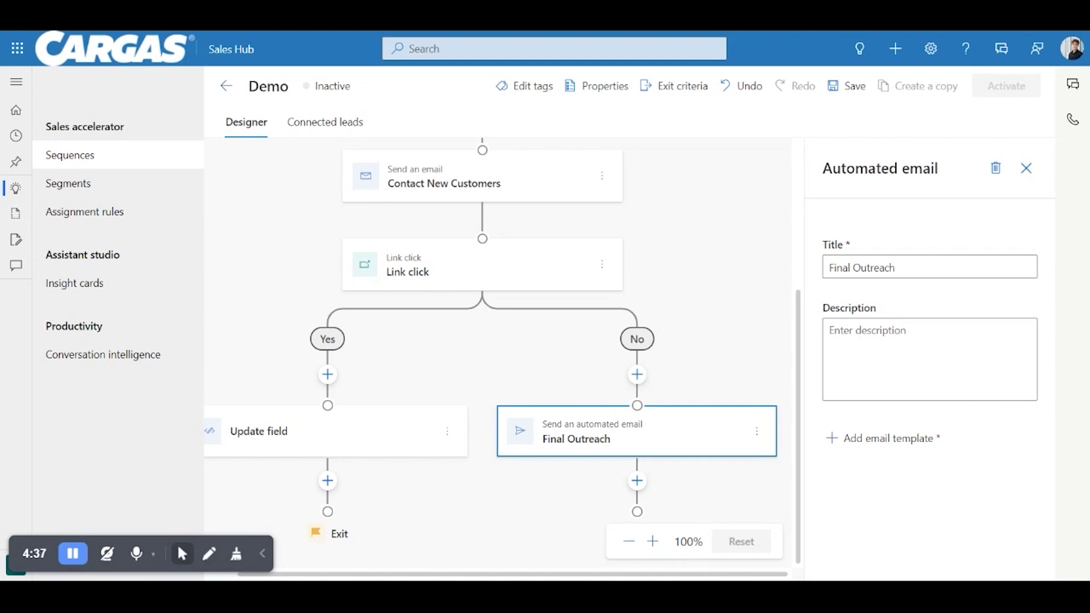
click(1026, 168)
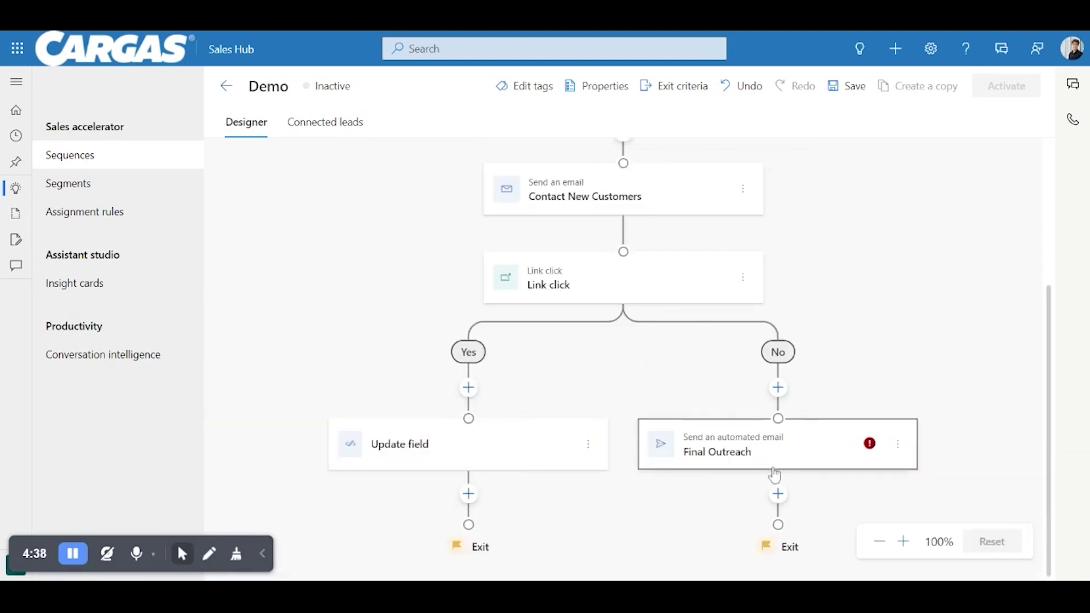
click(848, 464)
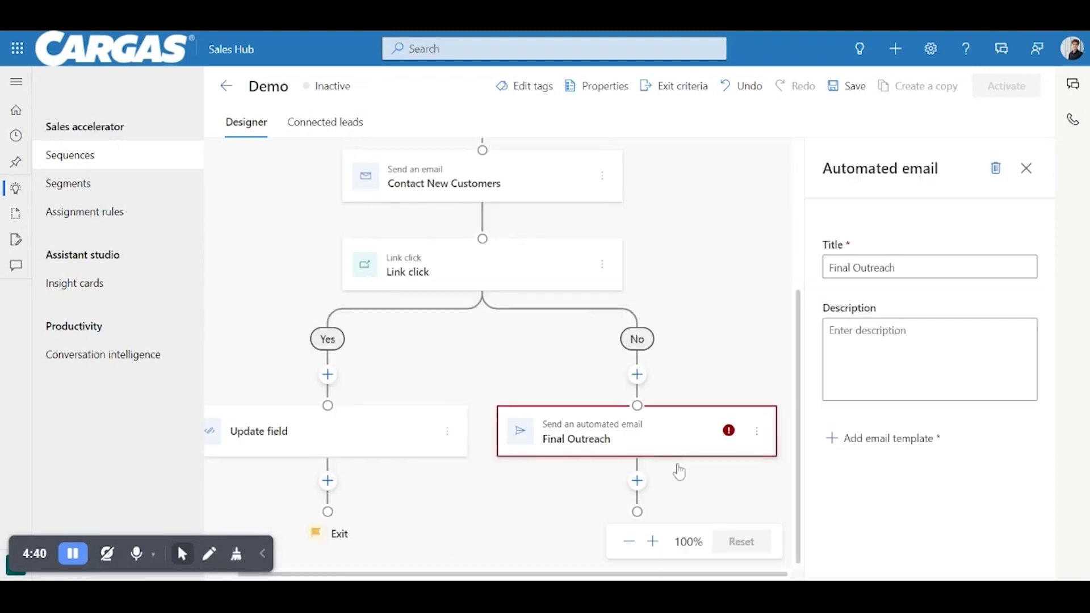
Step: Browse the email templates and pick GP Renewal Reminder - Final Notice for Final Outreach
click(860, 449)
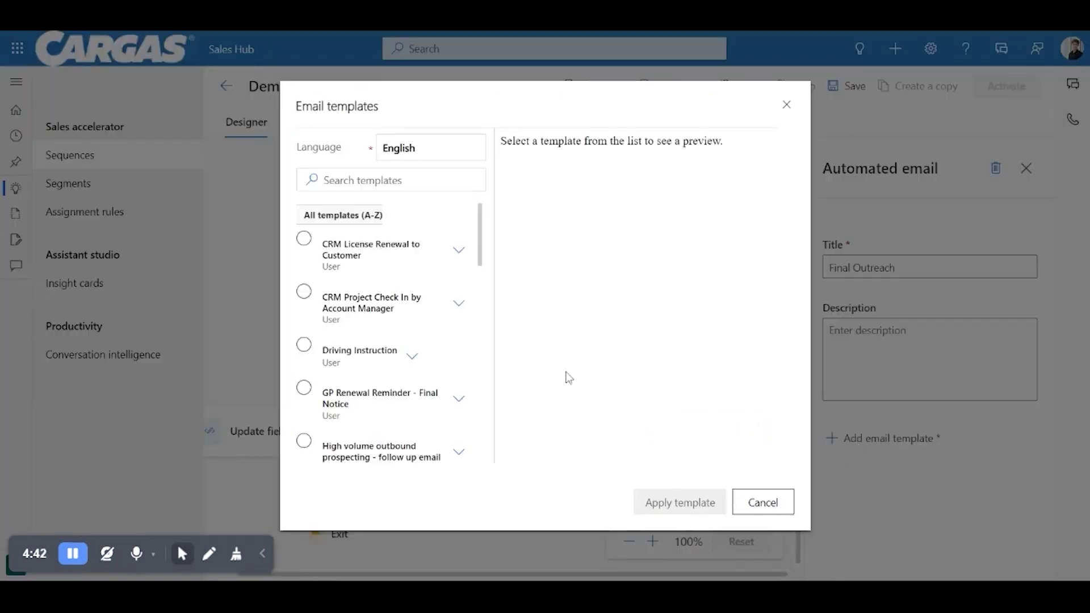
click(310, 251)
click(304, 293)
click(304, 346)
click(310, 388)
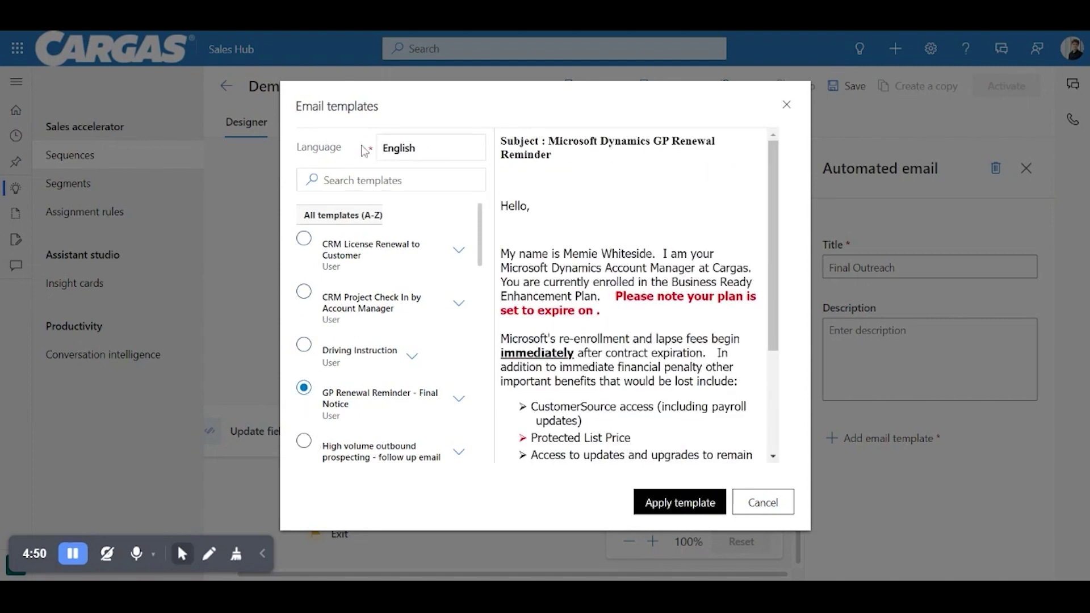